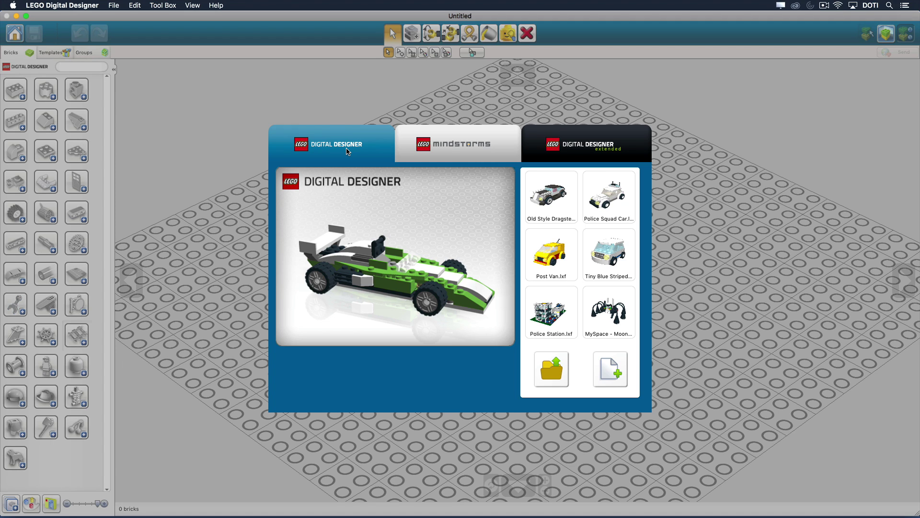
Step: Switch to the Digital Designer Extended theme and open Dragster.lxf from the Dragster folder in Resources
click(447, 155)
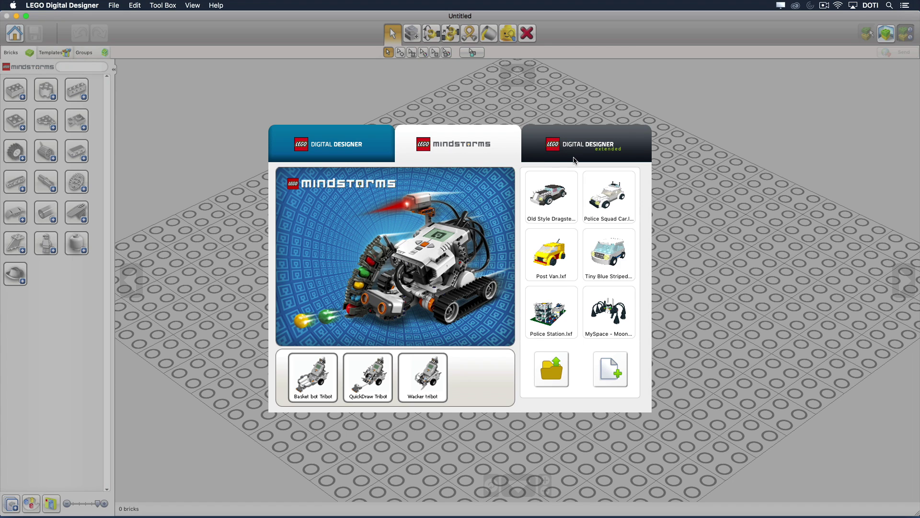
click(581, 160)
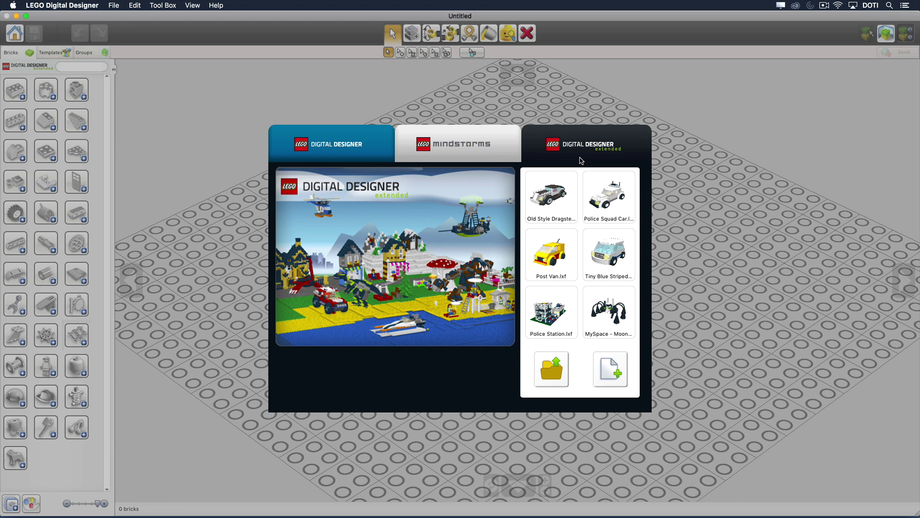
click(559, 372)
click(404, 43)
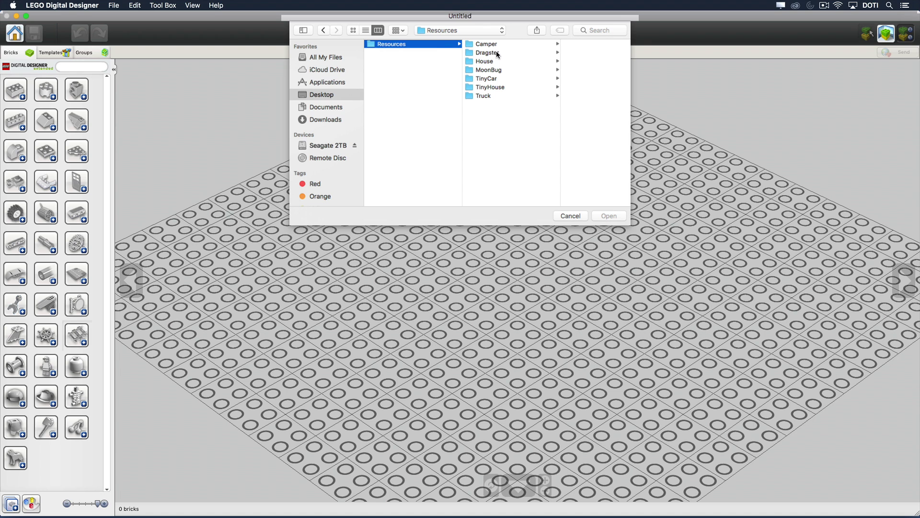
click(494, 53)
click(557, 62)
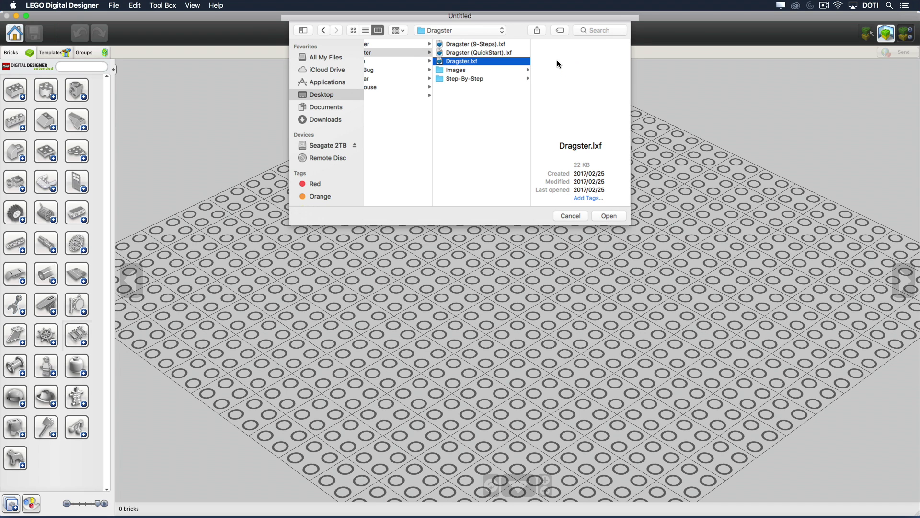
click(607, 215)
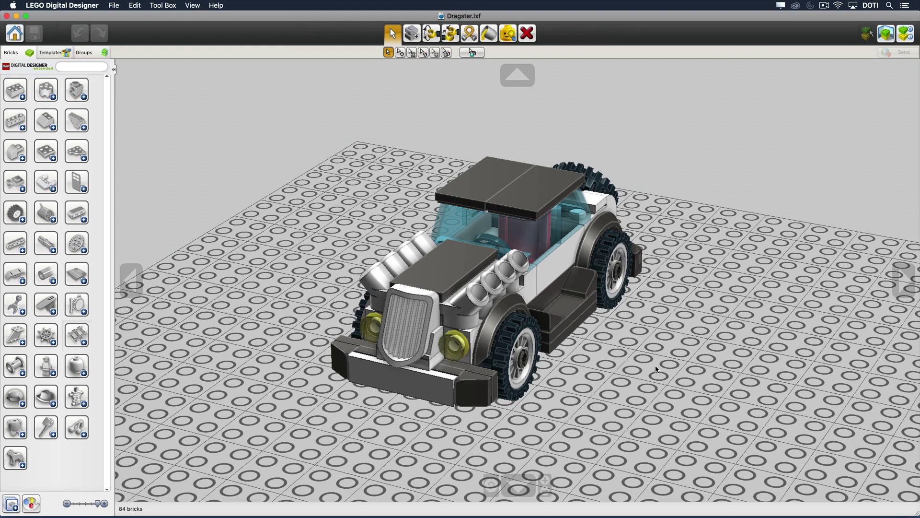
Step: Examine the dragster model from both sides and from lower and higher angles by orbiting and panning the camera
click(517, 481)
click(903, 283)
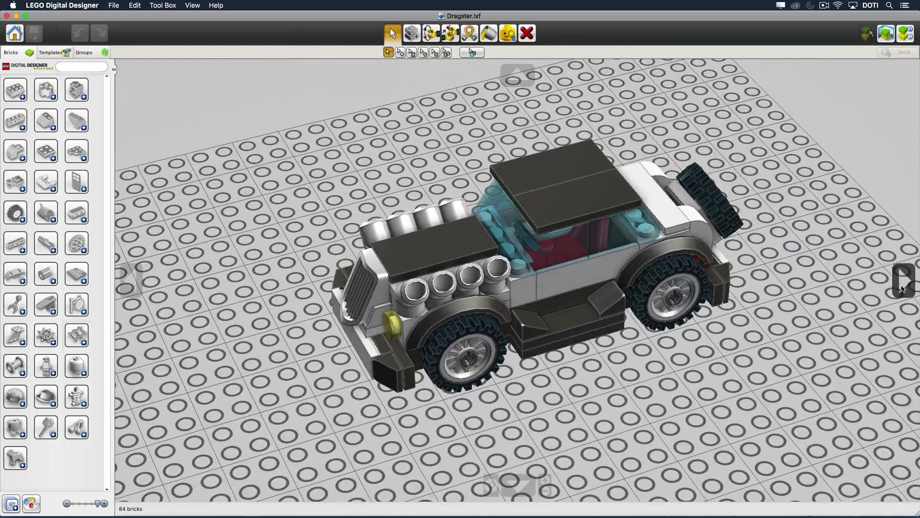
click(136, 281)
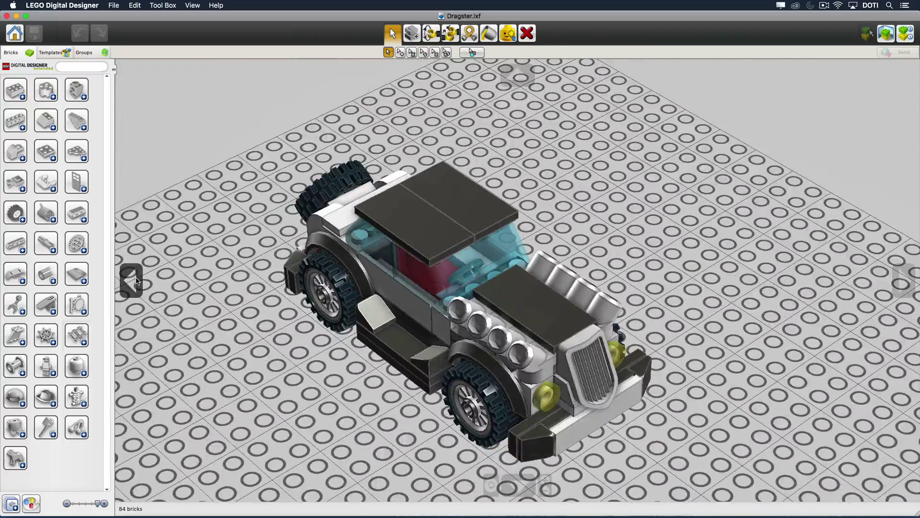
click(136, 280)
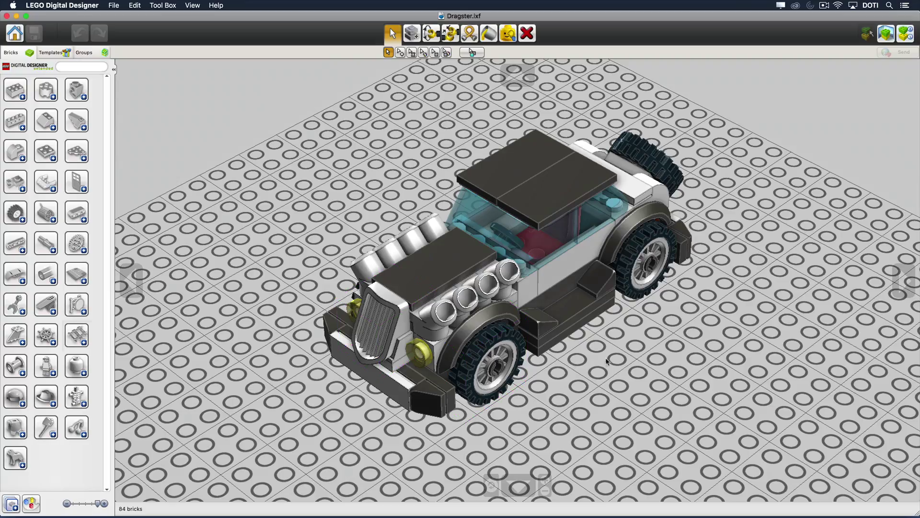
right_drag(641, 347, 658, 321)
right_drag(633, 350, 744, 339)
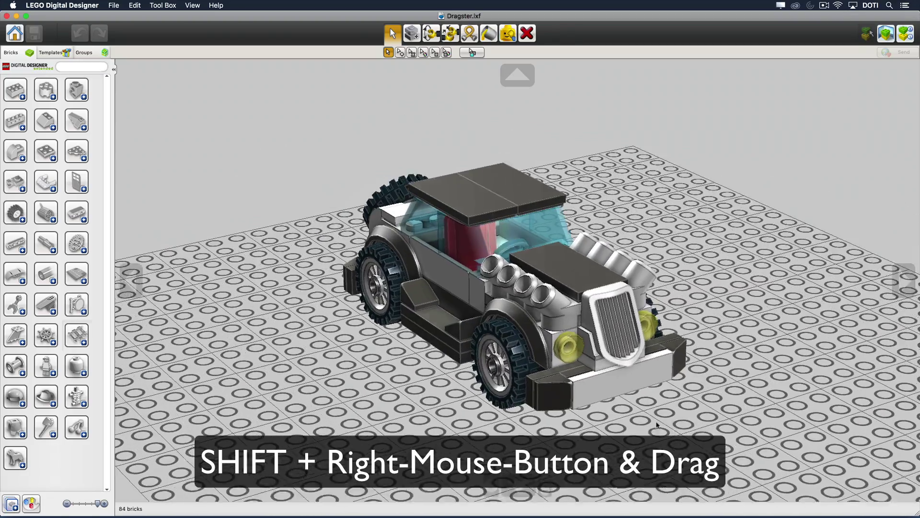
shift+right_drag(658, 424, 660, 419)
right_drag(540, 430, 487, 425)
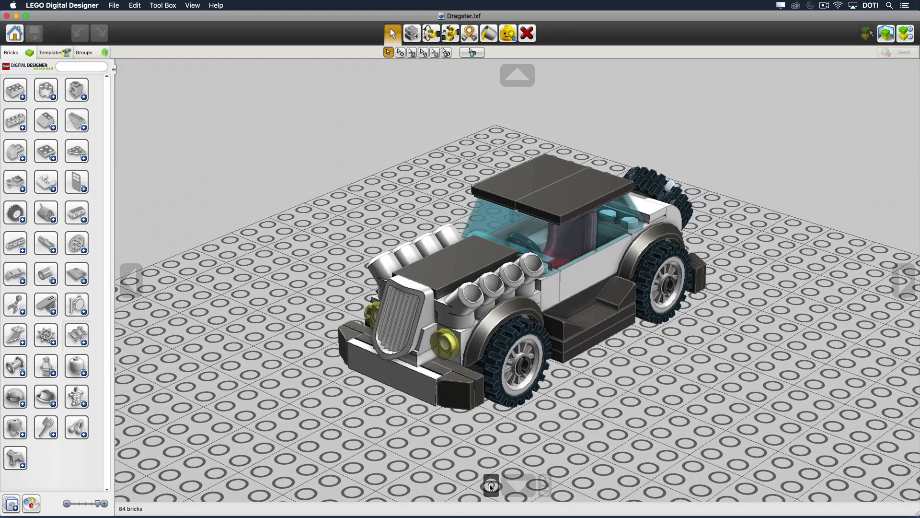
Step: Inspect the dragster up close and from farther away by zooming in and out
scroll(490, 486, up, 5)
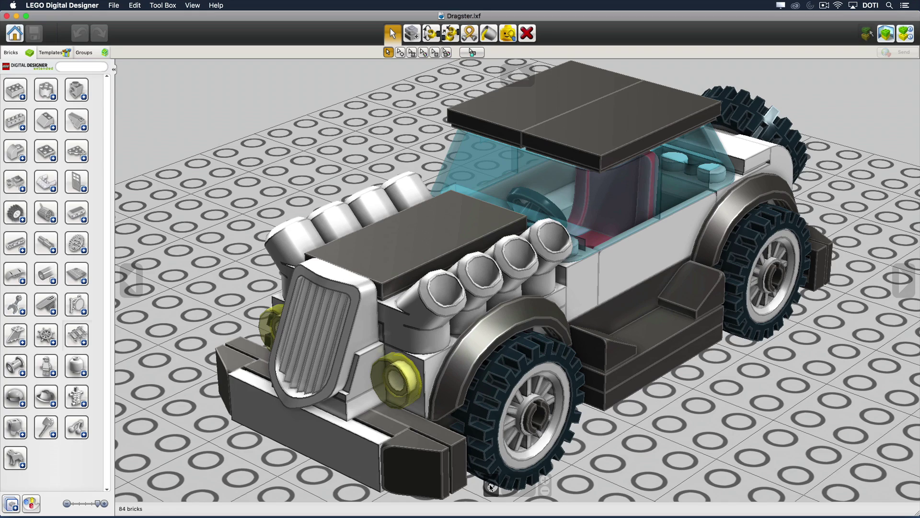
click(545, 490)
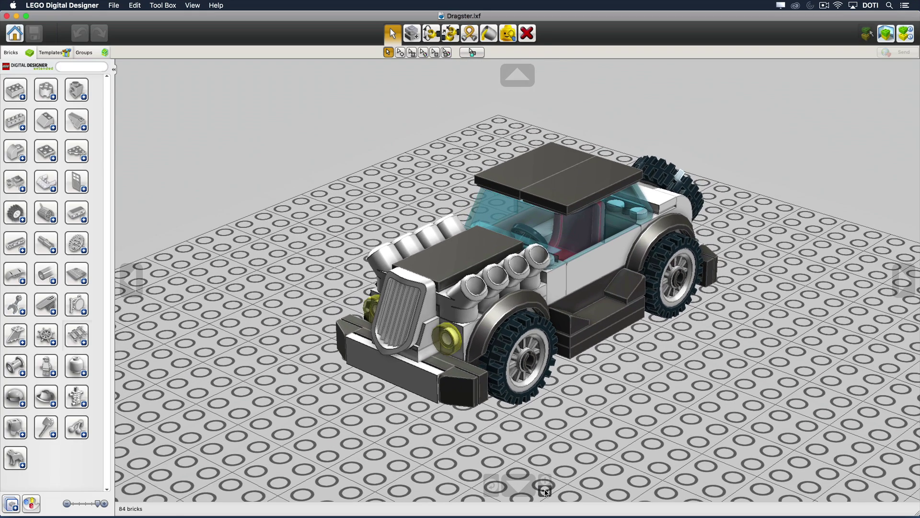
click(545, 480)
click(546, 491)
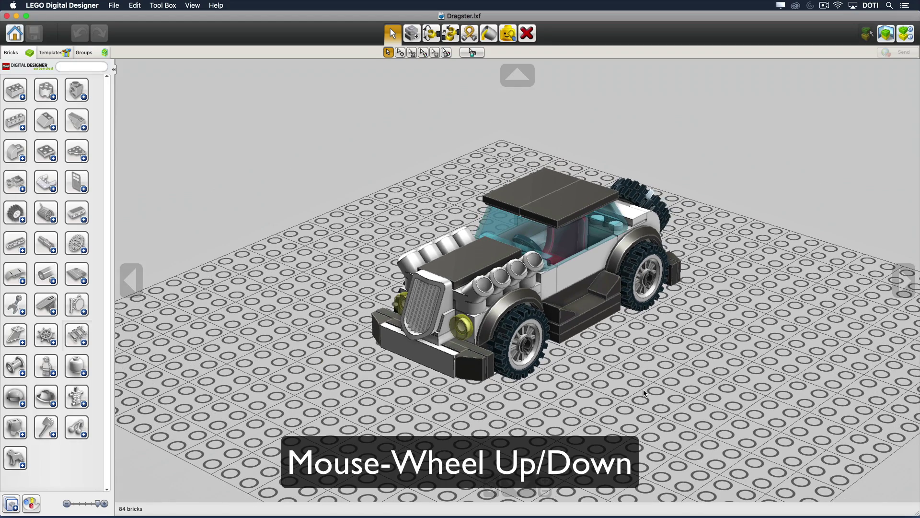
scroll(642, 389, down, 3)
scroll(643, 389, up, 5)
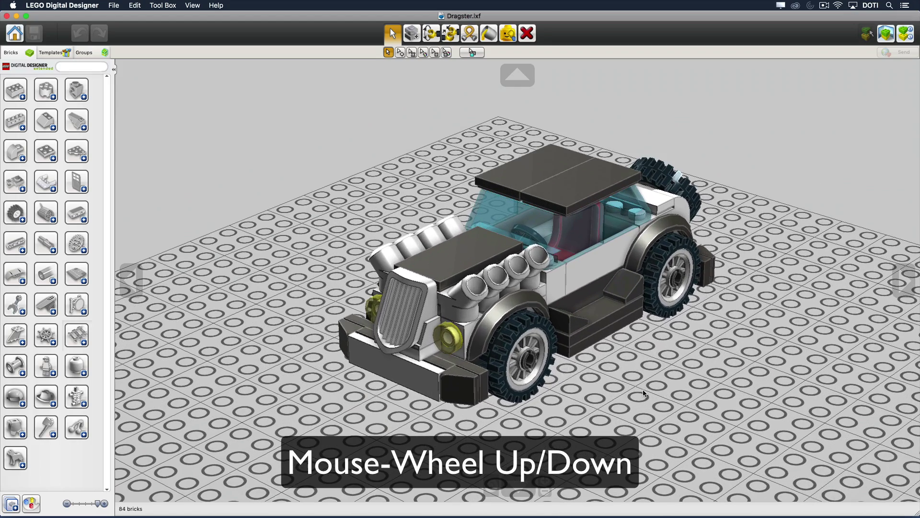
scroll(643, 391, down, 3)
scroll(643, 391, up, 5)
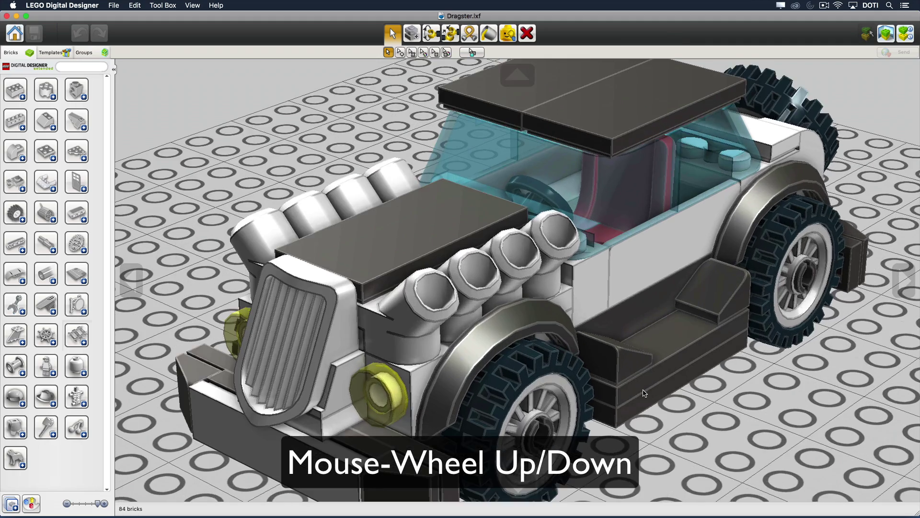
scroll(643, 391, down, 3)
scroll(642, 392, up, 1)
scroll(643, 392, down, 2)
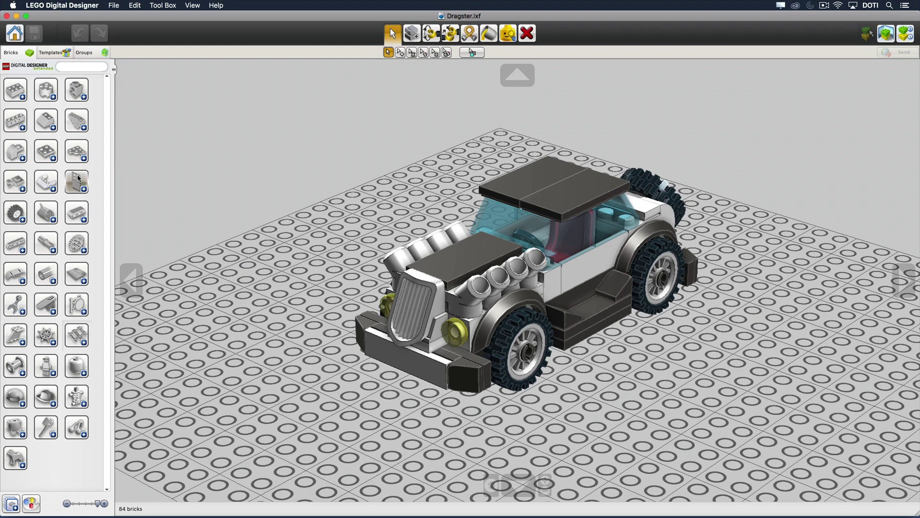
Step: Expand the roof tile brick category and filter the bricks to the solid medium grey colour
click(55, 127)
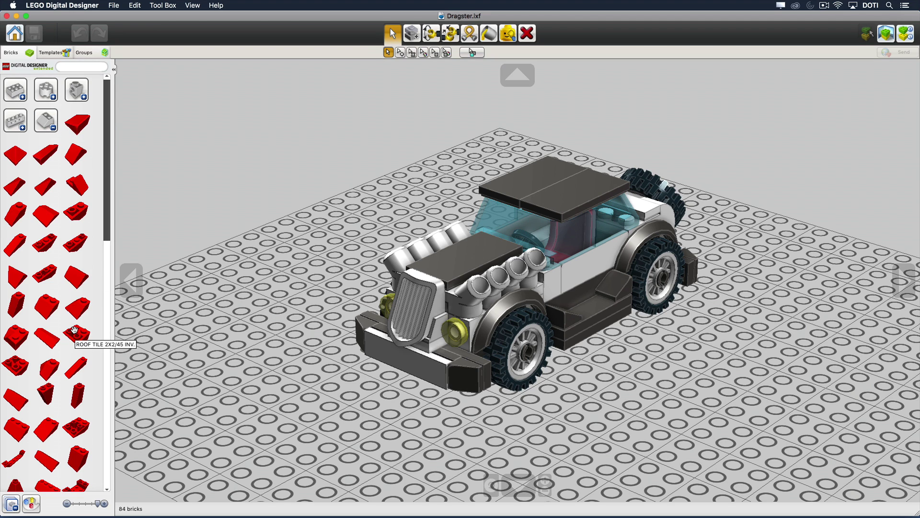
click(29, 509)
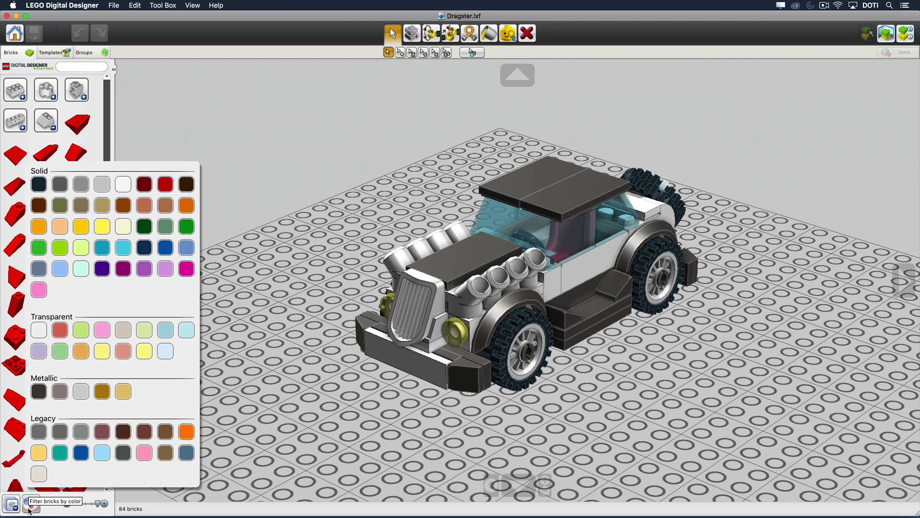
click(81, 185)
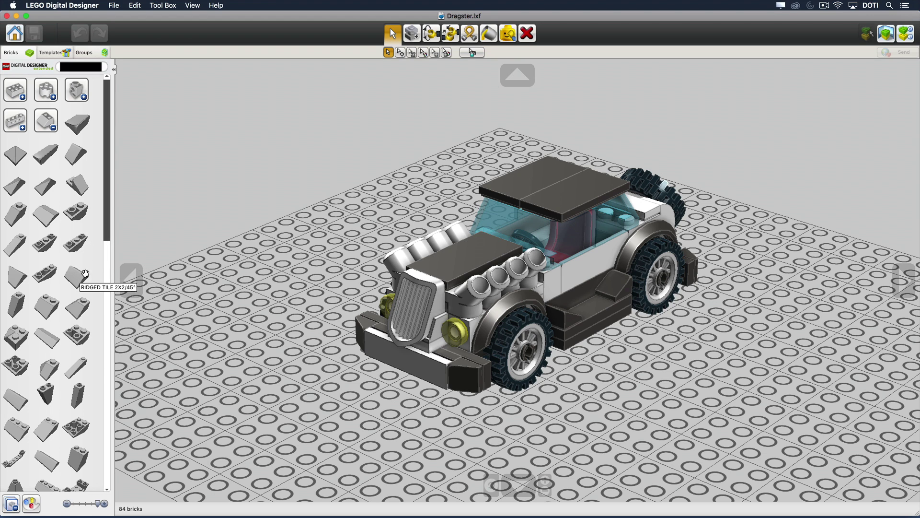
scroll(88, 274, down, 3)
scroll(88, 273, down, 6)
scroll(88, 273, down, 4)
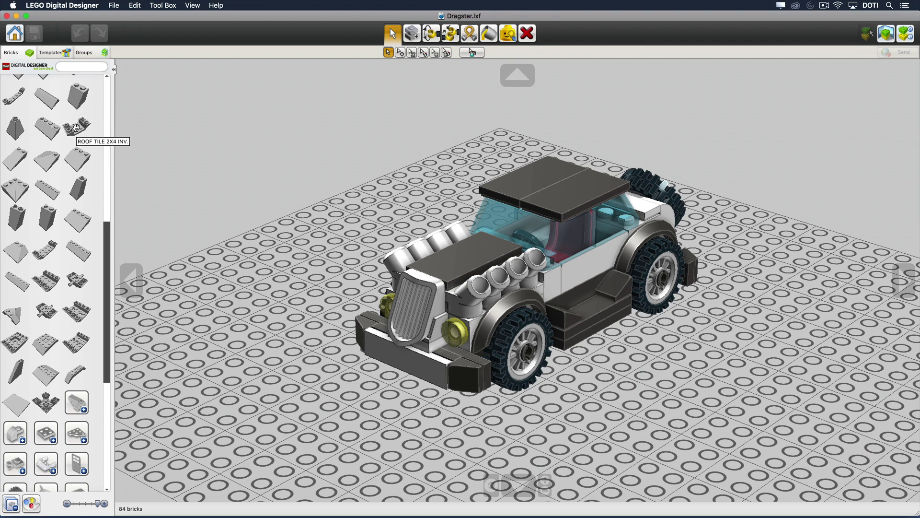
click(75, 128)
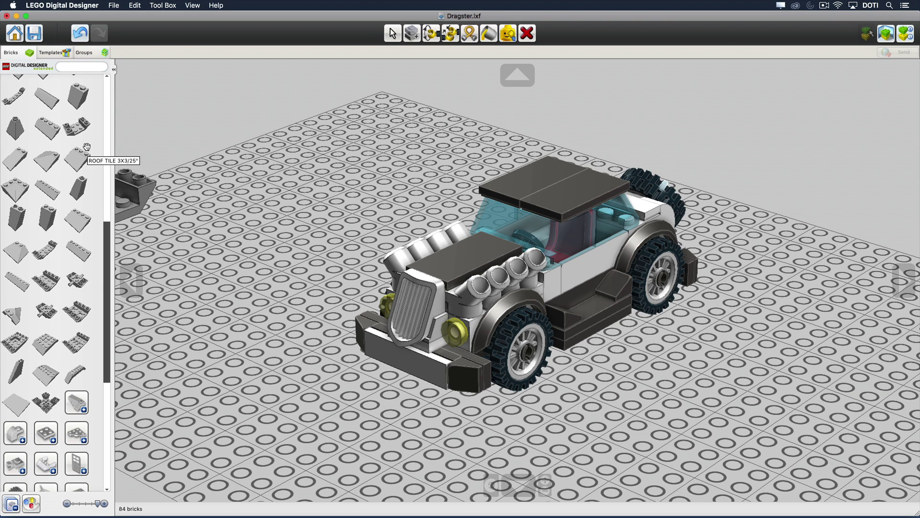
scroll(87, 146, down, 5)
scroll(86, 146, up, 8)
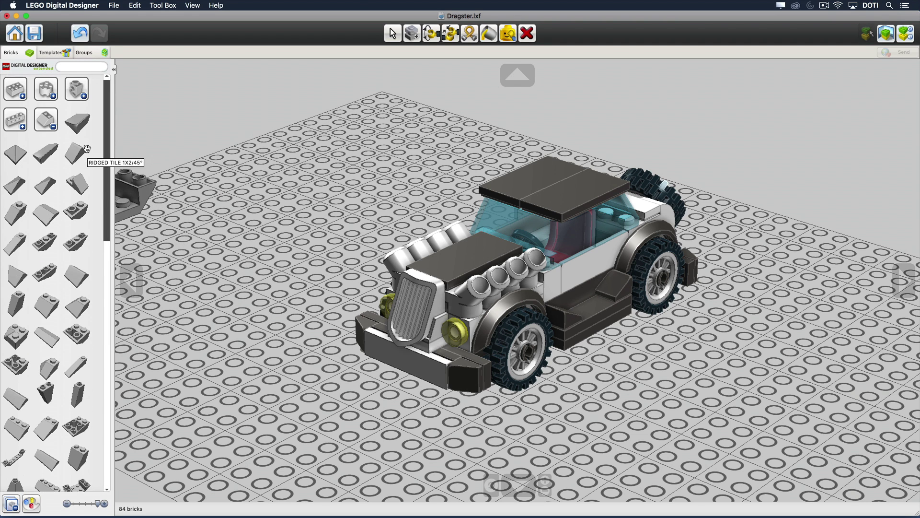
click(53, 129)
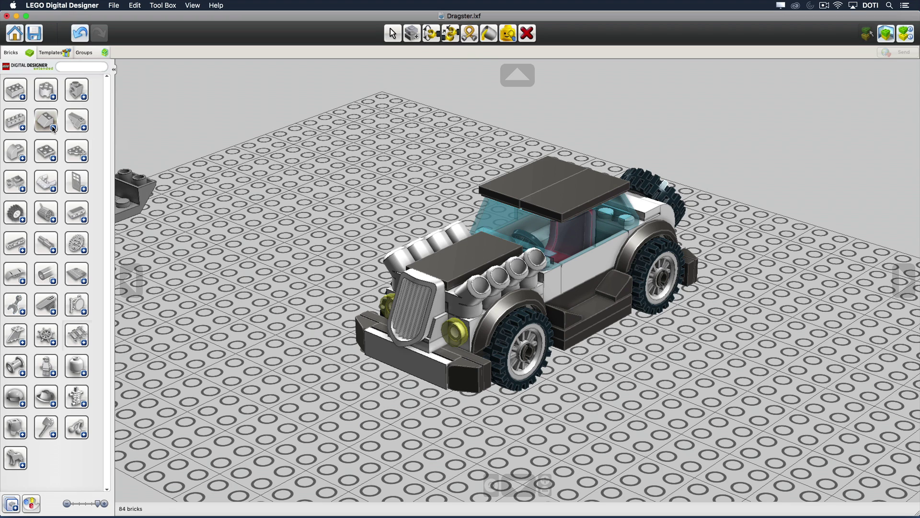
key(Escape)
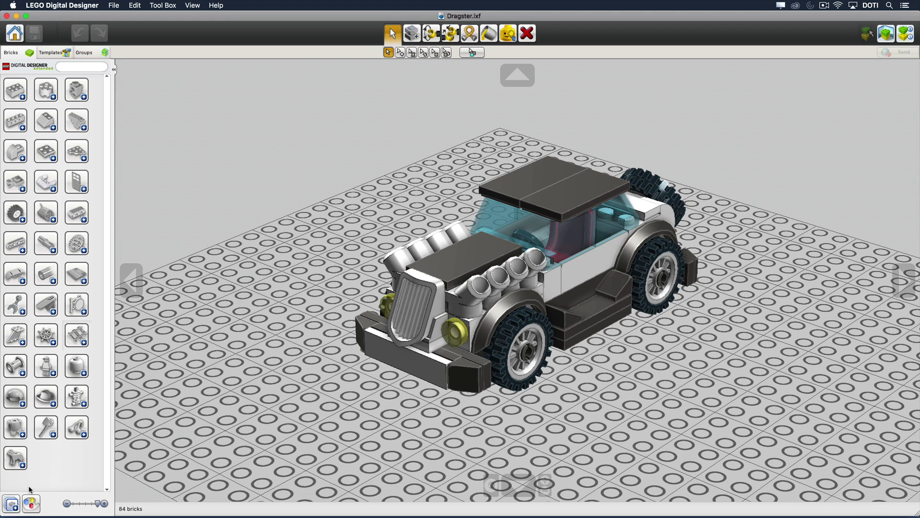
click(14, 505)
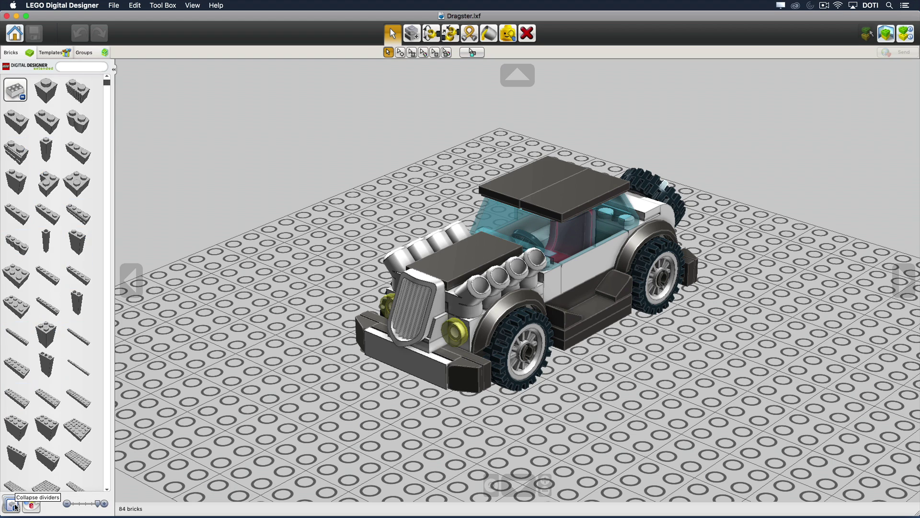
click(15, 506)
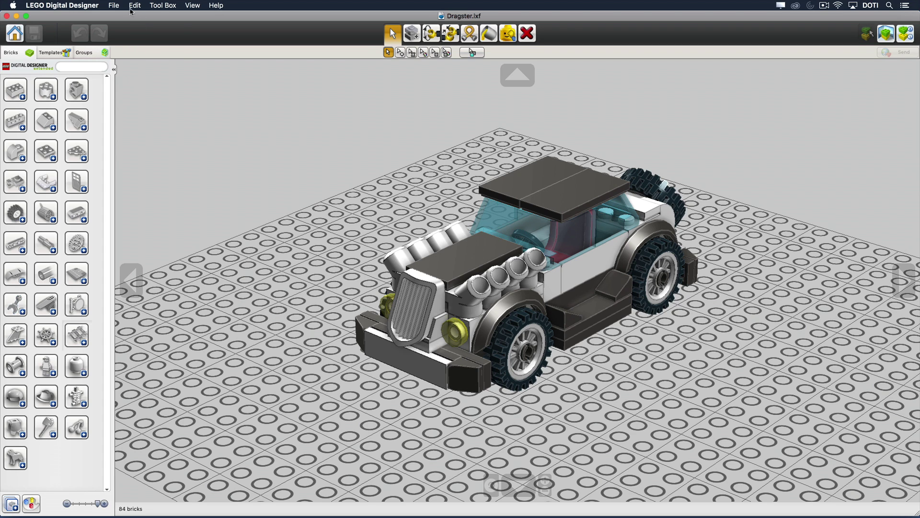
Step: Create a new empty model in the Digital Designer Extended theme
click(115, 6)
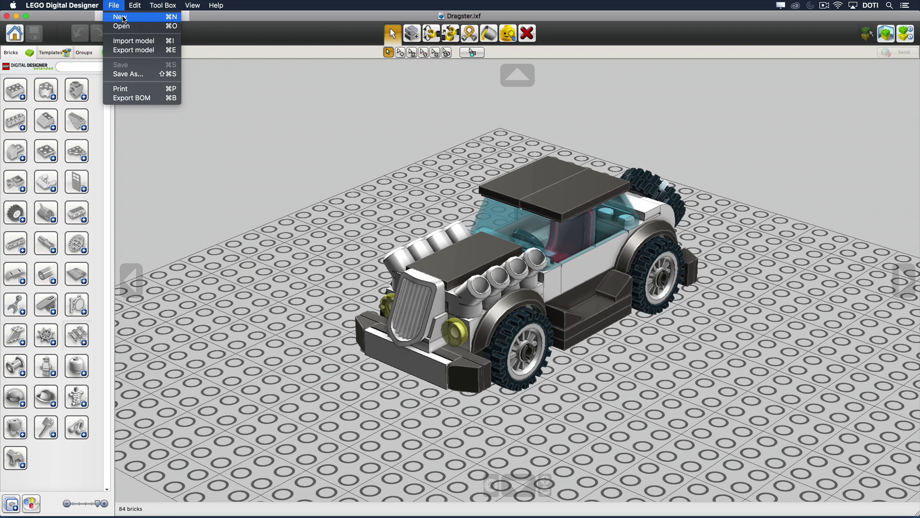
click(120, 17)
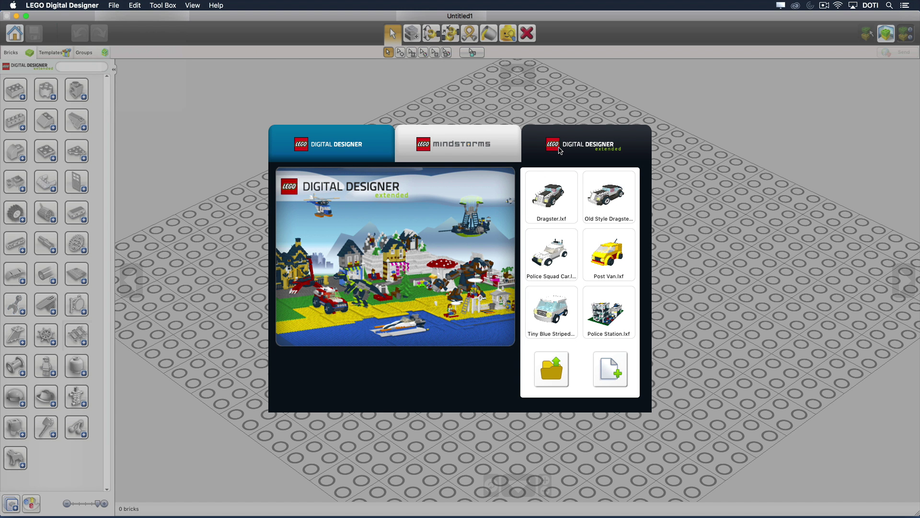
click(611, 368)
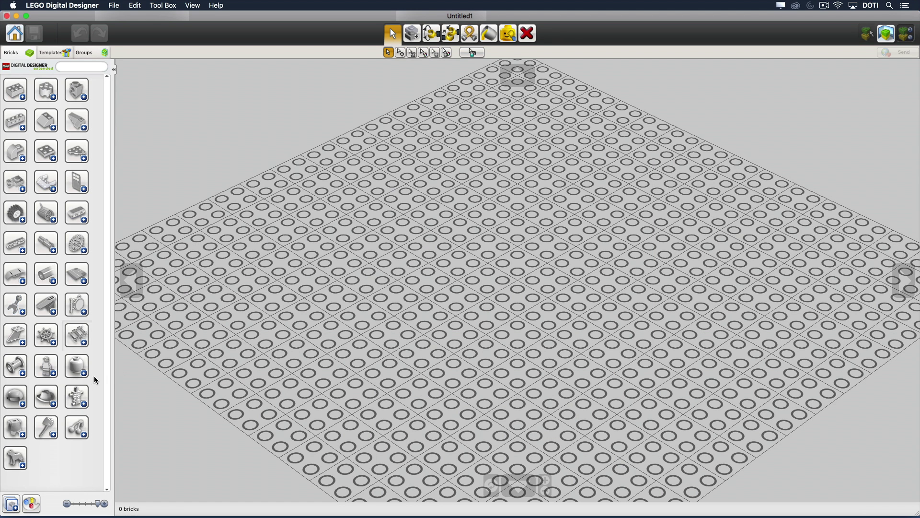
Step: Place a grey minifigure legs part from the minifigure category near the middle of the baseplate, rotated to face the front left
click(52, 375)
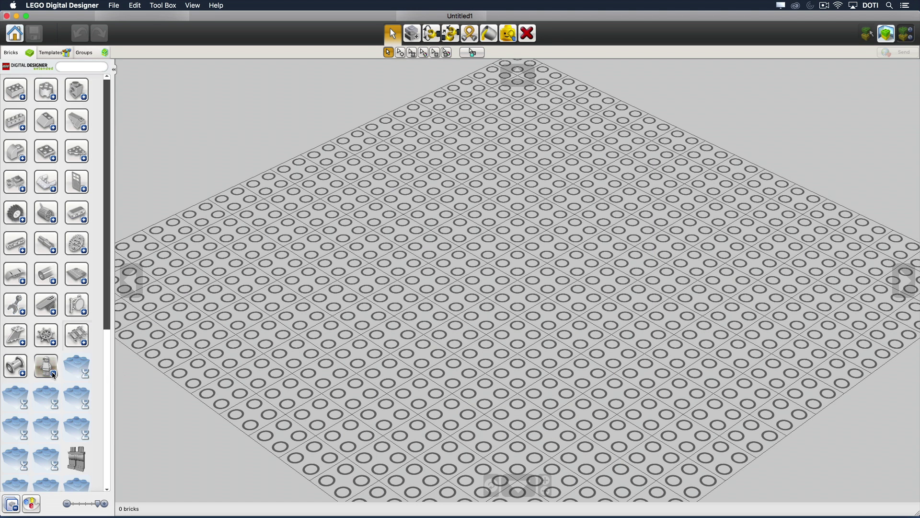
scroll(52, 373, down, 3)
scroll(51, 373, down, 1)
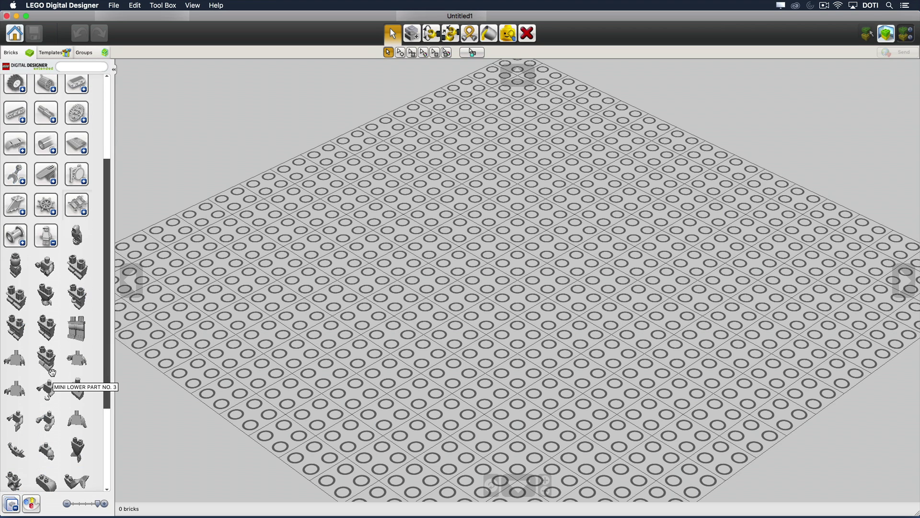
double_click(73, 298)
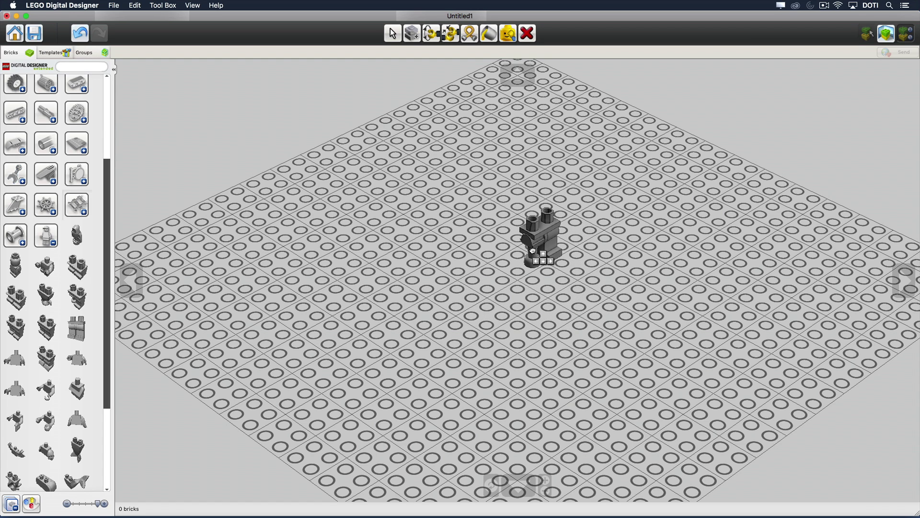
key(Down)
key(Down)
key(Down)
key(Down)
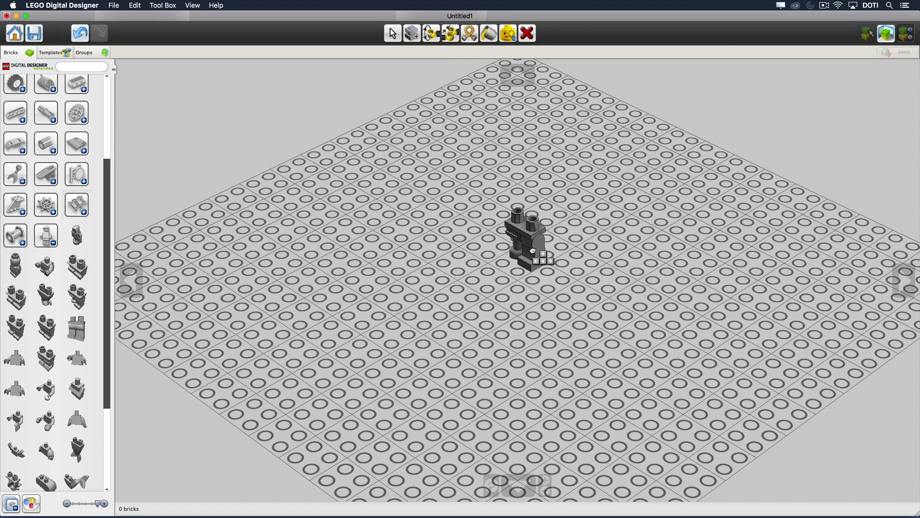
click(532, 251)
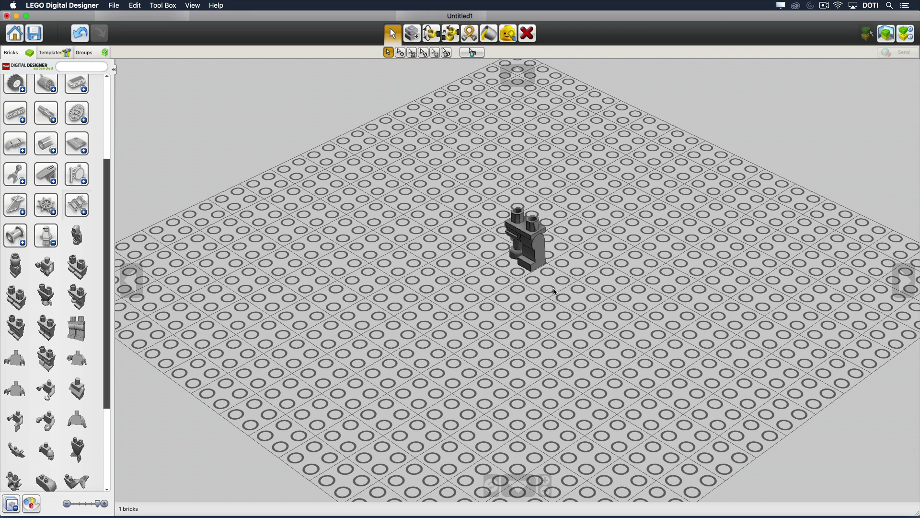
Step: Attach a grey torso with arms to the minifigure's legs and place a standard head on its neck
click(21, 385)
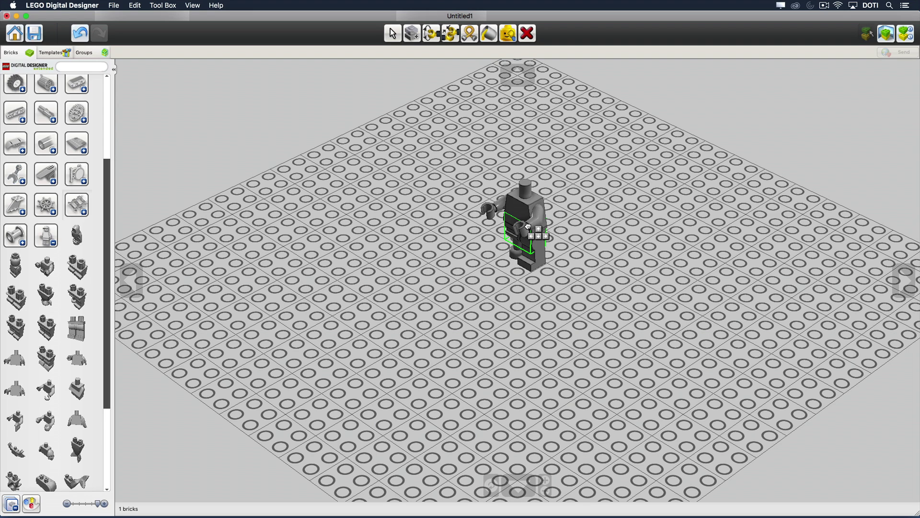
click(528, 226)
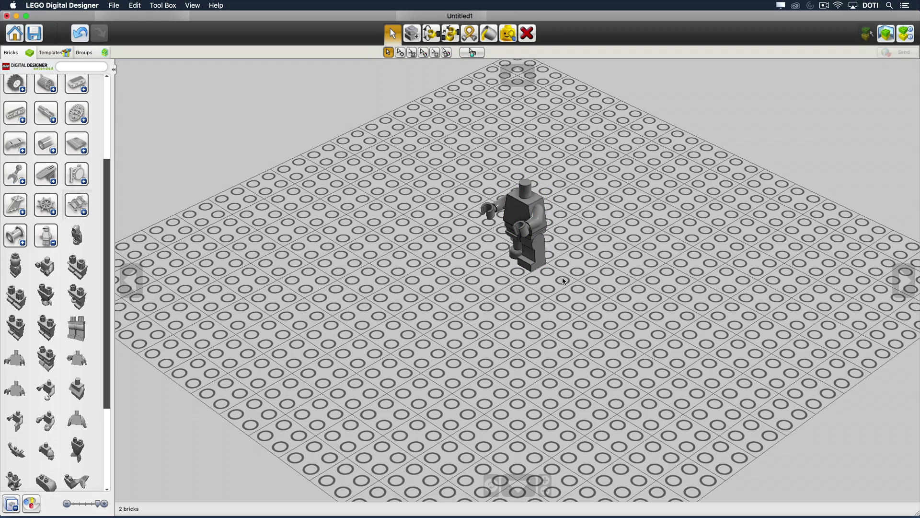
scroll(574, 272, down, 5)
scroll(540, 297, up, 10)
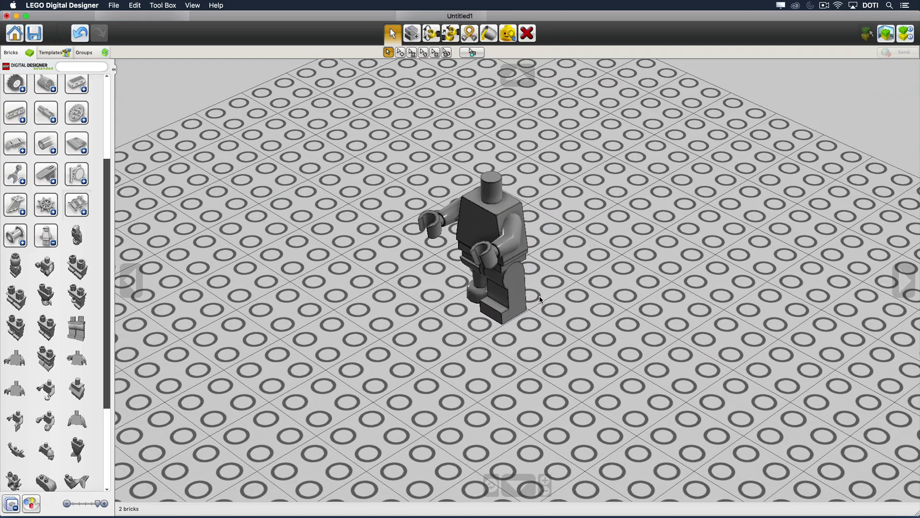
shift+right_drag(546, 292, 547, 322)
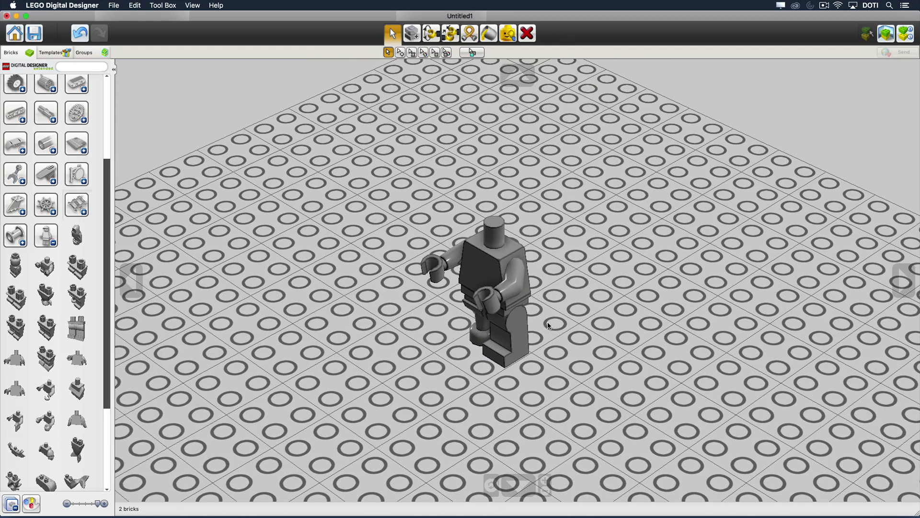
click(53, 243)
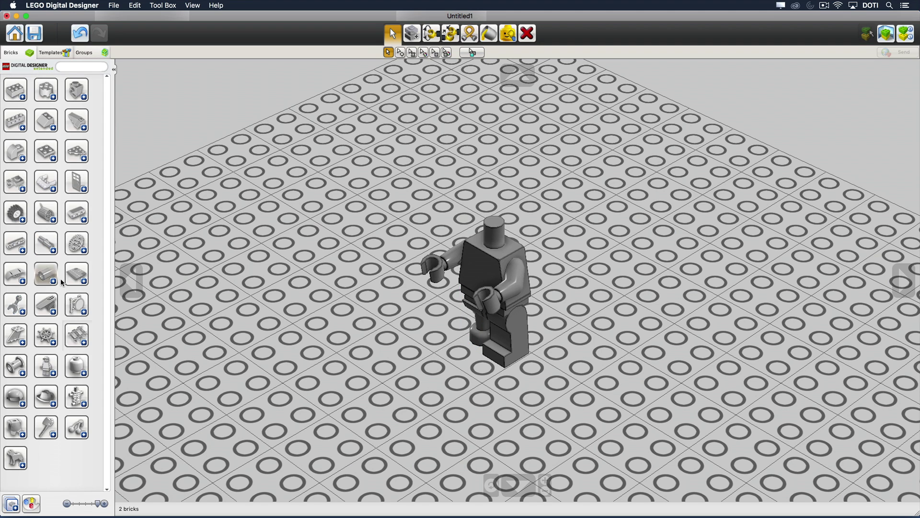
click(79, 367)
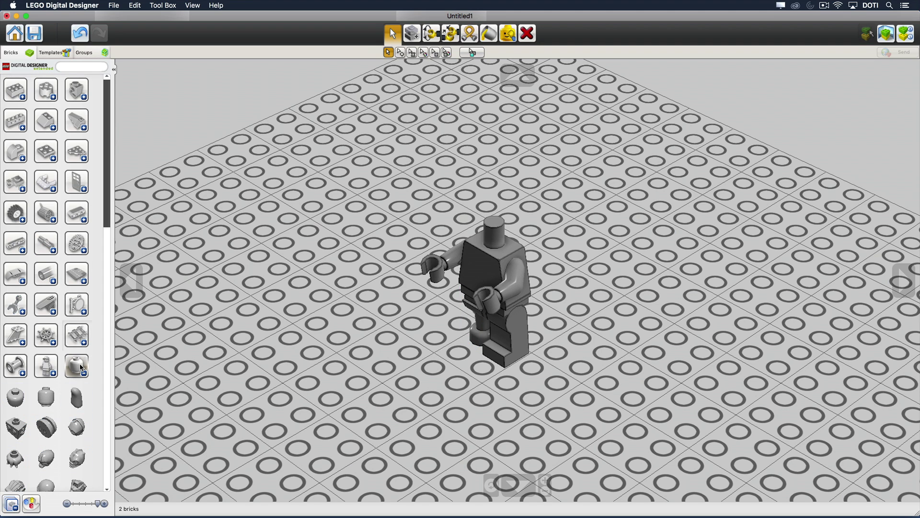
click(46, 398)
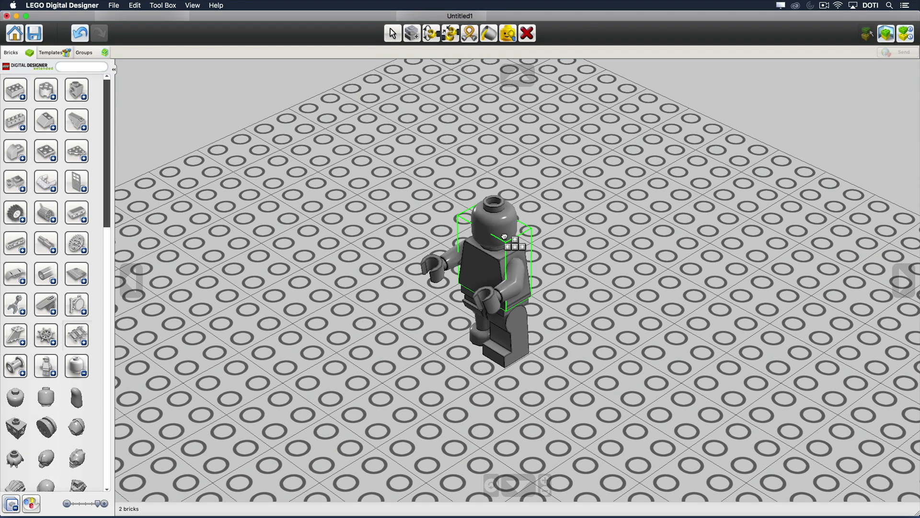
click(507, 235)
click(76, 366)
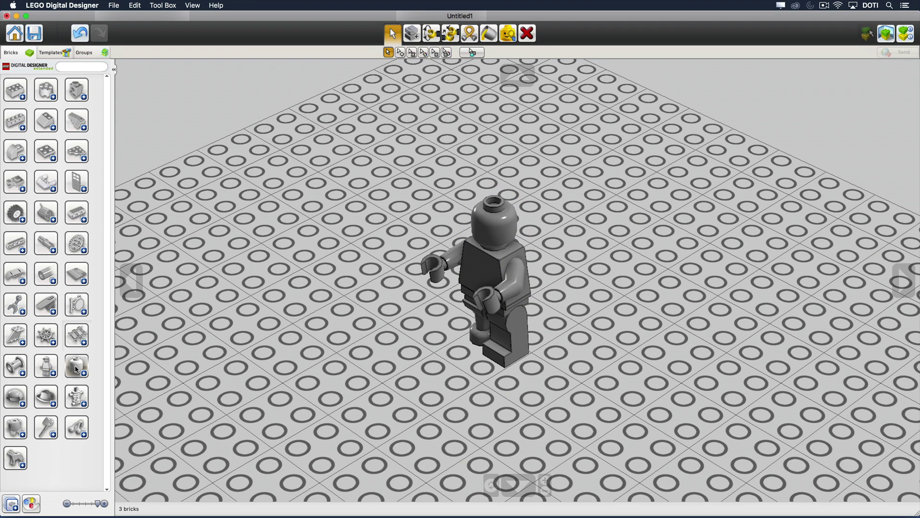
Step: Search the bricks for "pirate" and place the pirate hat on the minifigure's head
click(83, 66)
text(pirate)
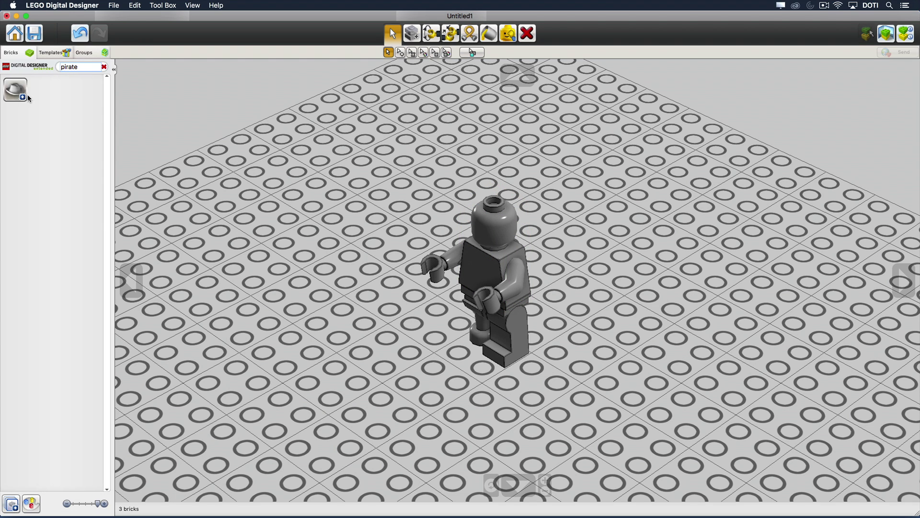
click(22, 97)
click(46, 91)
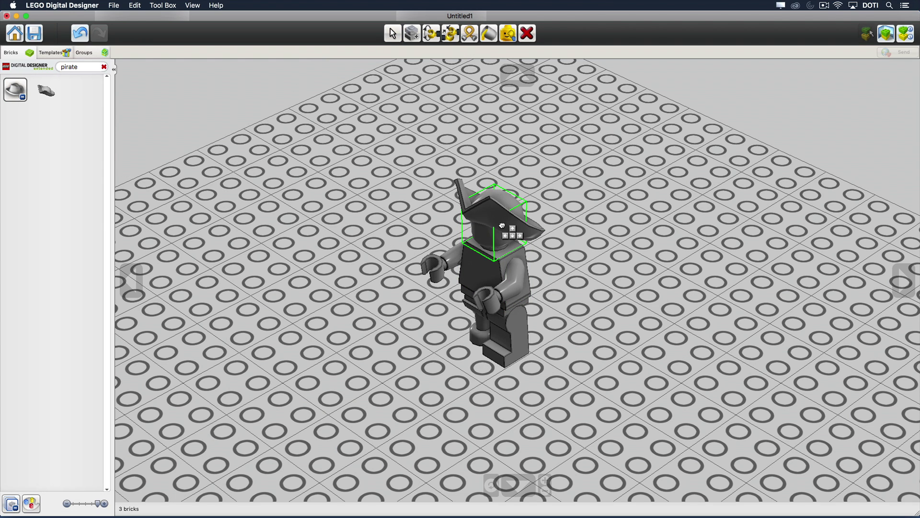
click(502, 225)
Step: Search the bricks for "sword" and place a curved sword with a hand guard in the minifigure's left hand
double_click(90, 68)
text(sword)
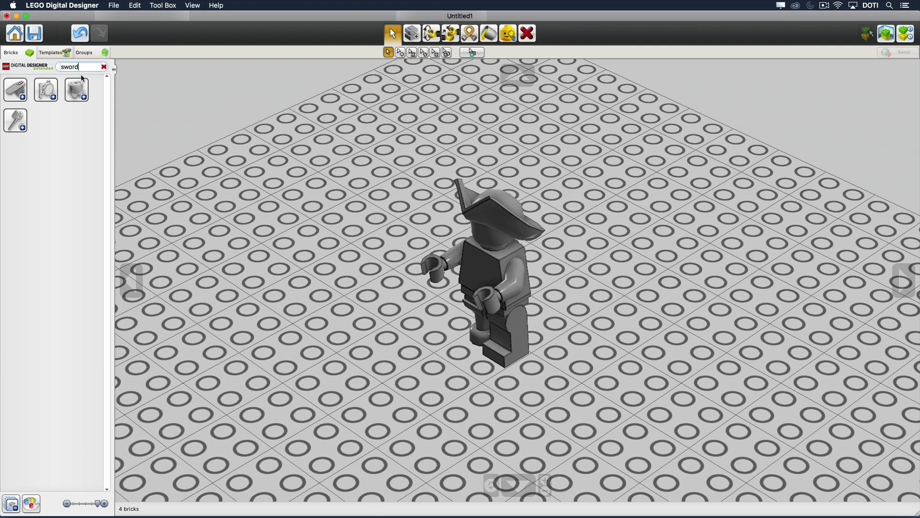
click(23, 127)
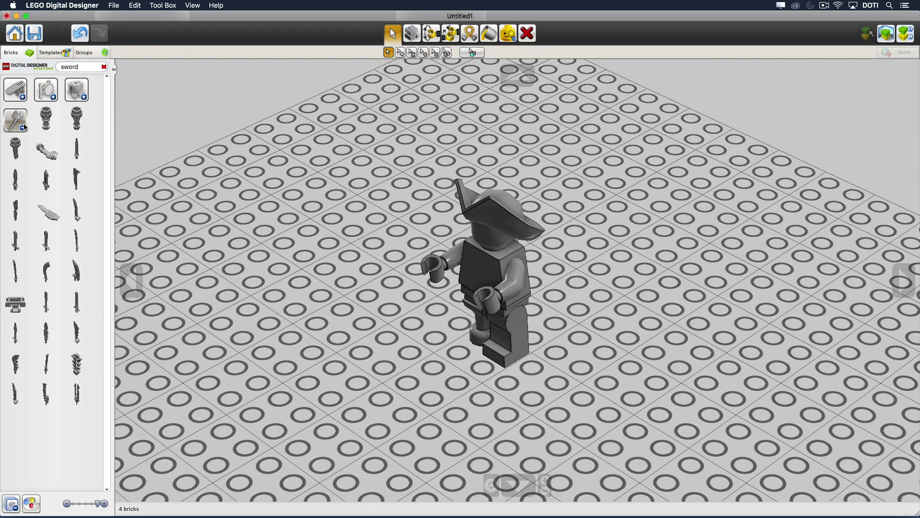
click(75, 217)
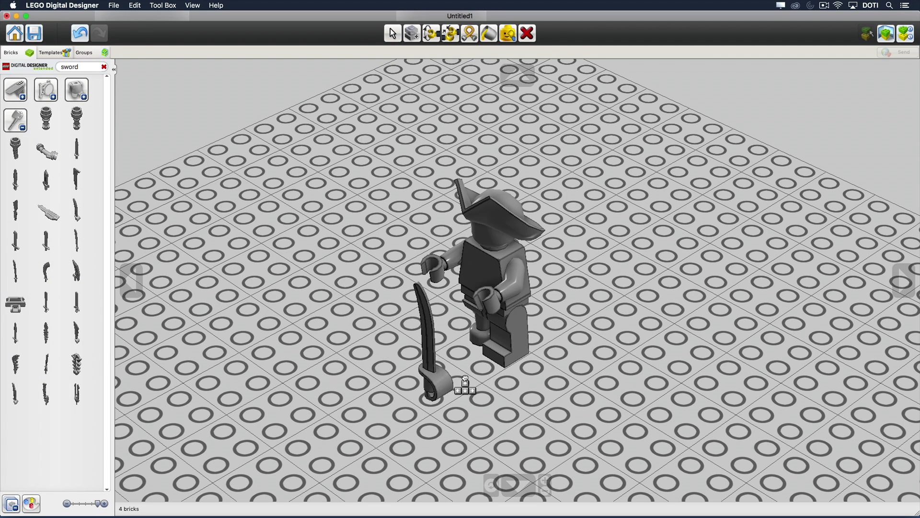
click(503, 323)
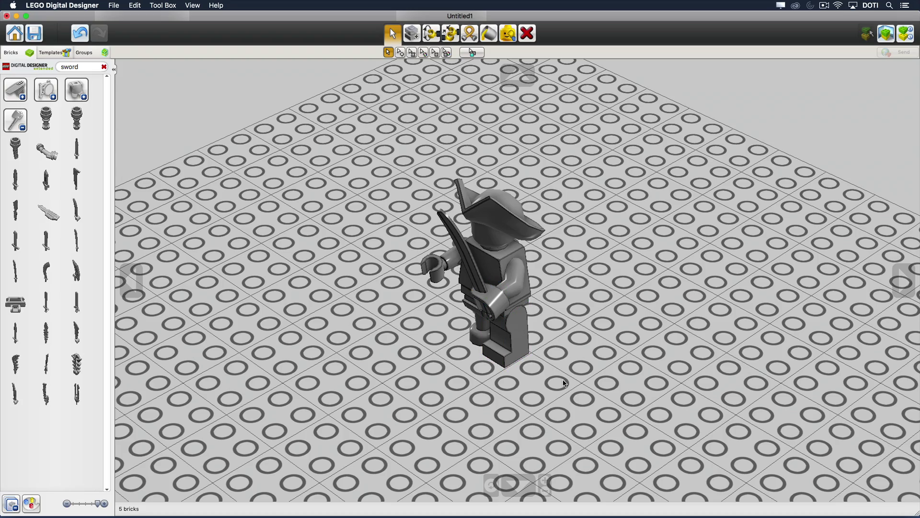
Step: Paint the minifigure's hat, both arms, hip and left leg solid Black
mouse_move(542, 398)
right_down()
mouse_move(671, 366)
mouse_move(720, 364)
mouse_move(625, 372)
mouse_move(389, 364)
mouse_move(646, 384)
mouse_move(557, 394)
right_up()
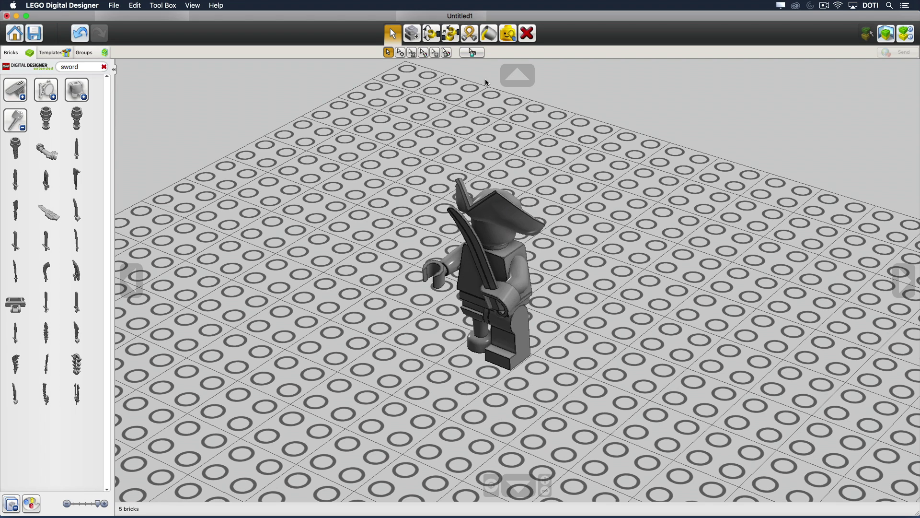
click(486, 34)
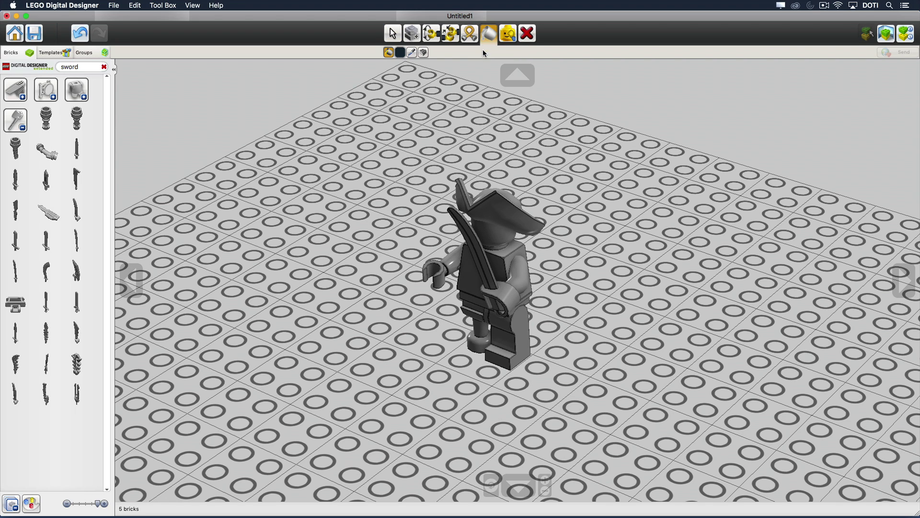
click(400, 52)
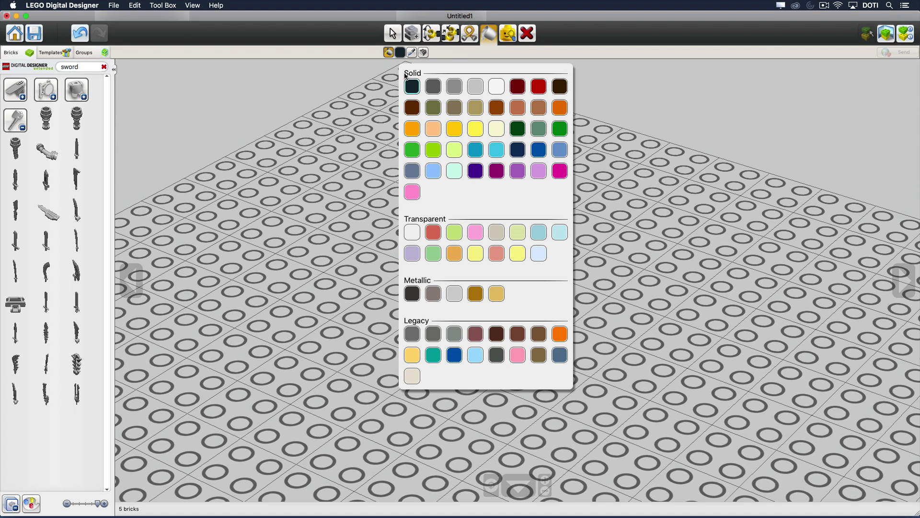
click(409, 86)
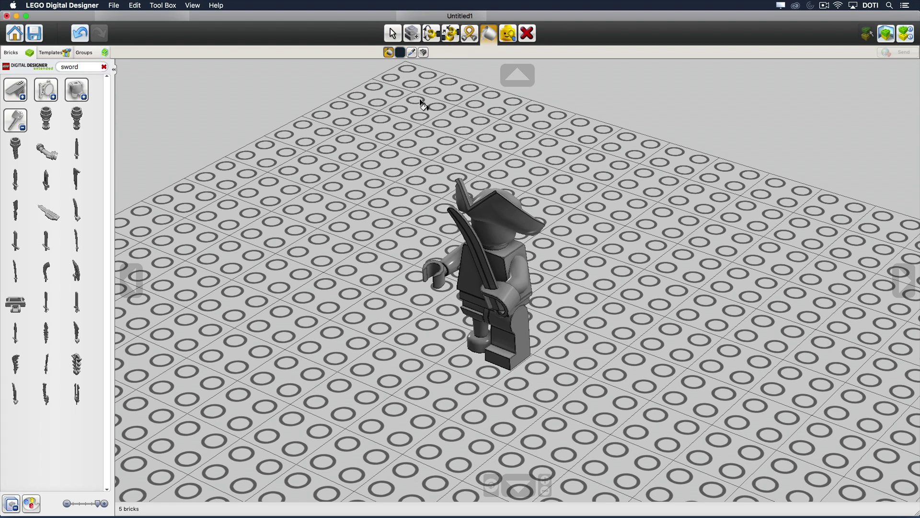
click(495, 204)
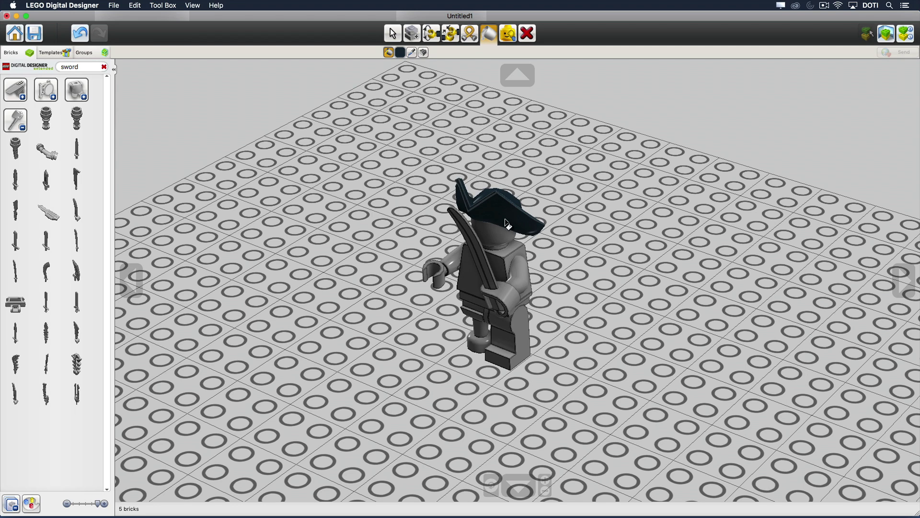
click(521, 269)
click(456, 266)
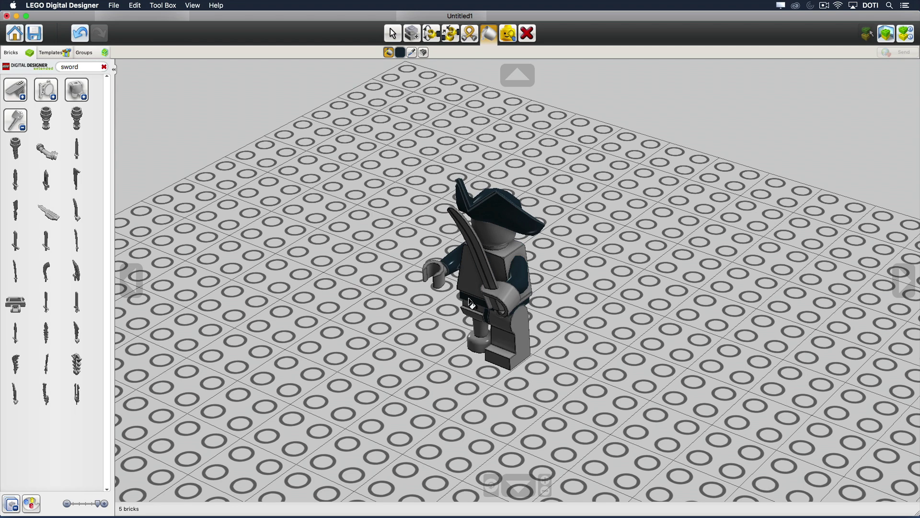
click(506, 325)
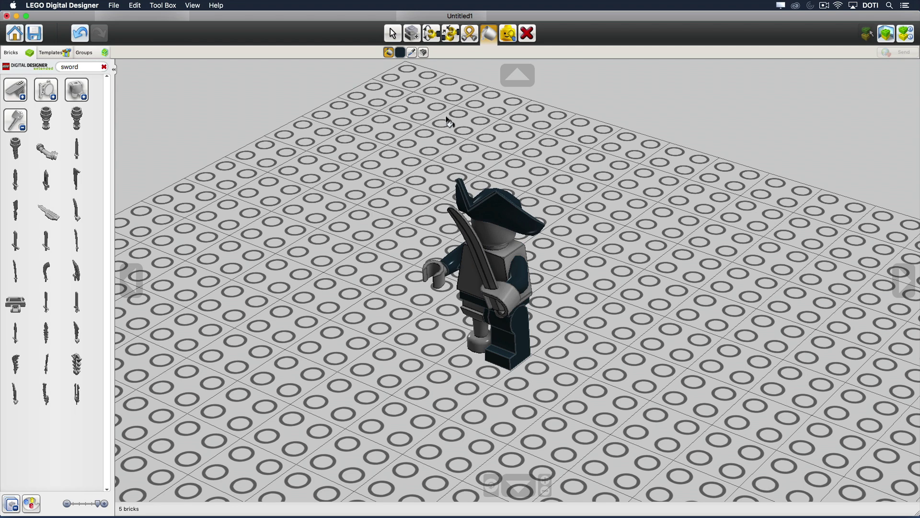
Step: Paint the minifigure's torso solid white and its head and hands solid light grey
click(400, 52)
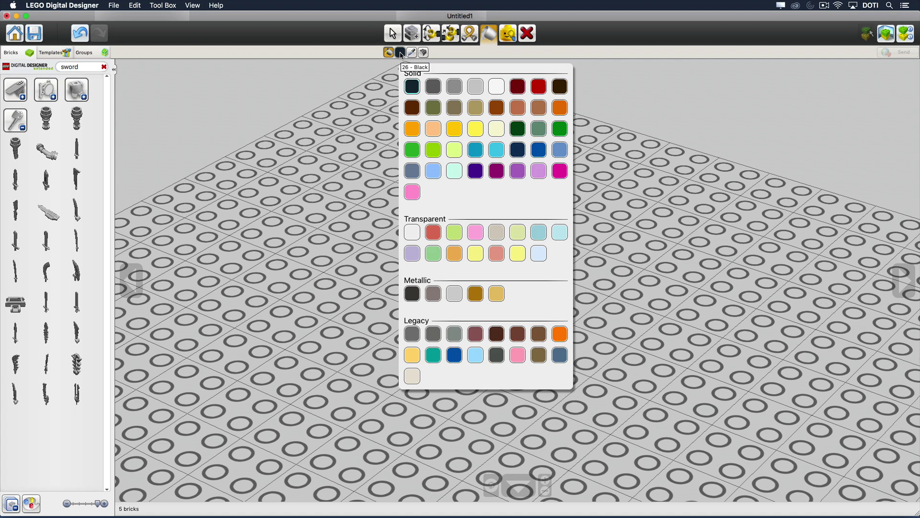
click(497, 86)
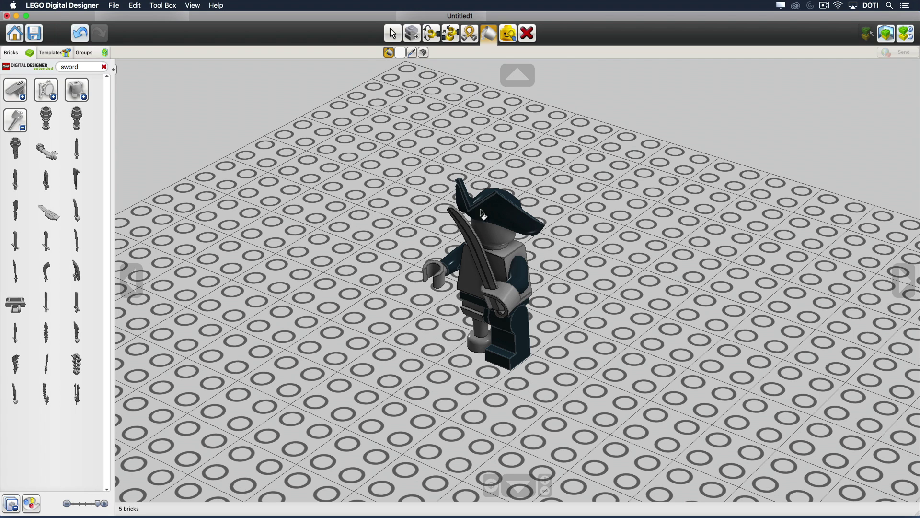
click(497, 272)
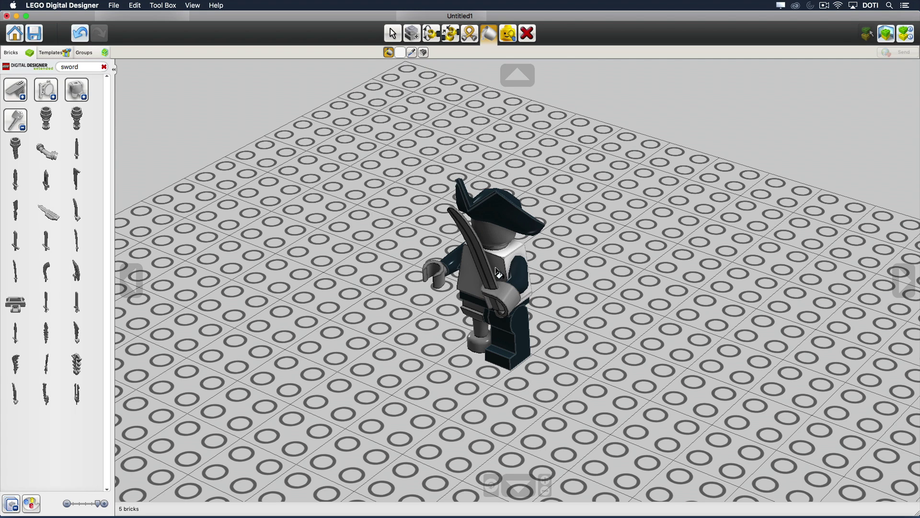
click(401, 53)
click(475, 86)
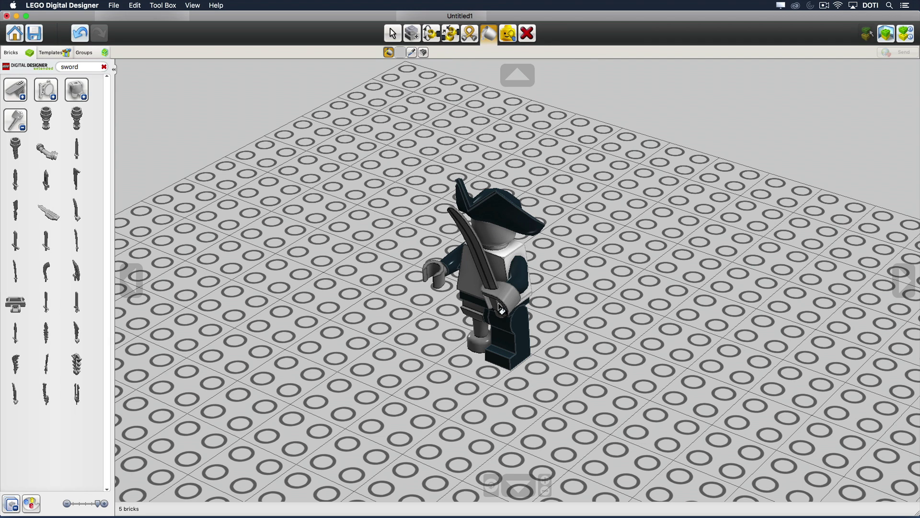
scroll(441, 280, up, 2)
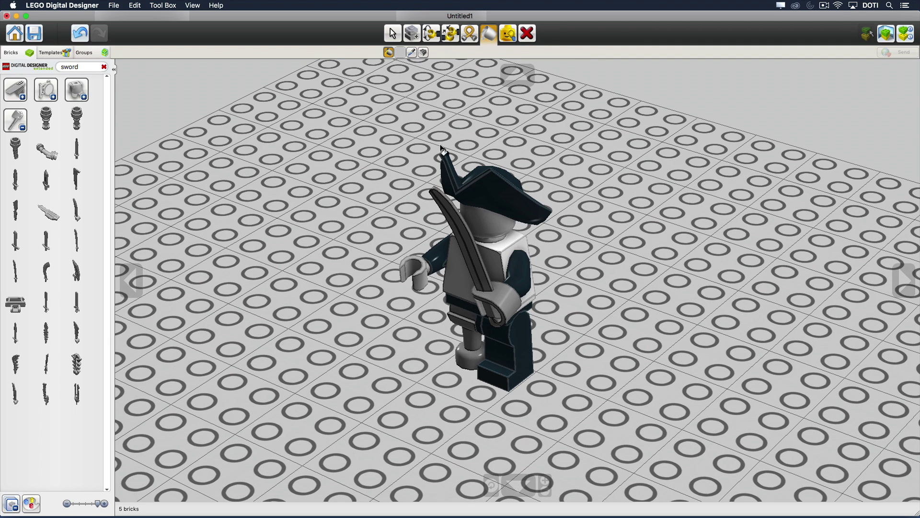
Step: Paint the minifigure's peg leg Reddish Brown and its sword light metallic grey
click(400, 53)
click(412, 107)
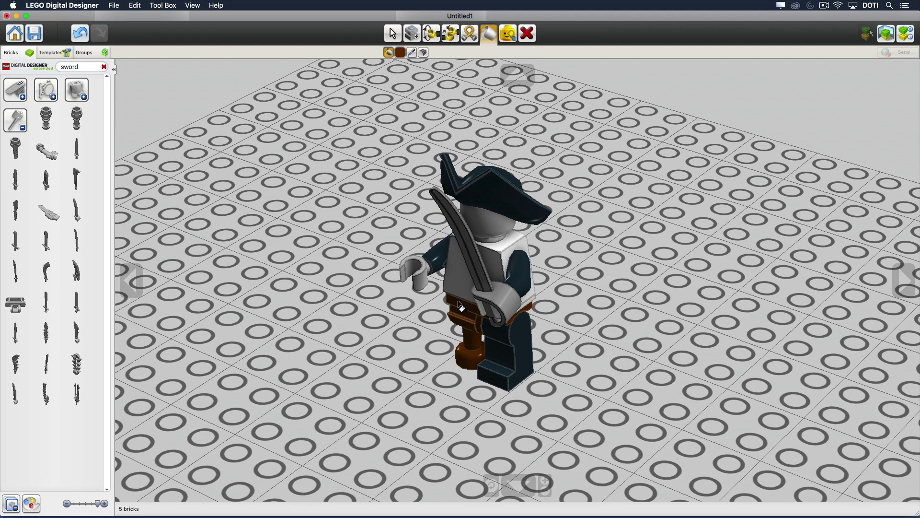
click(400, 53)
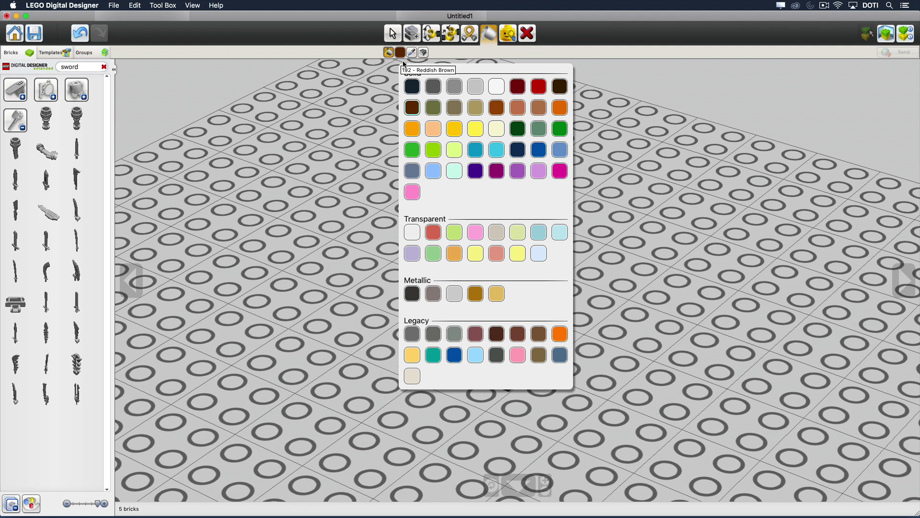
click(453, 293)
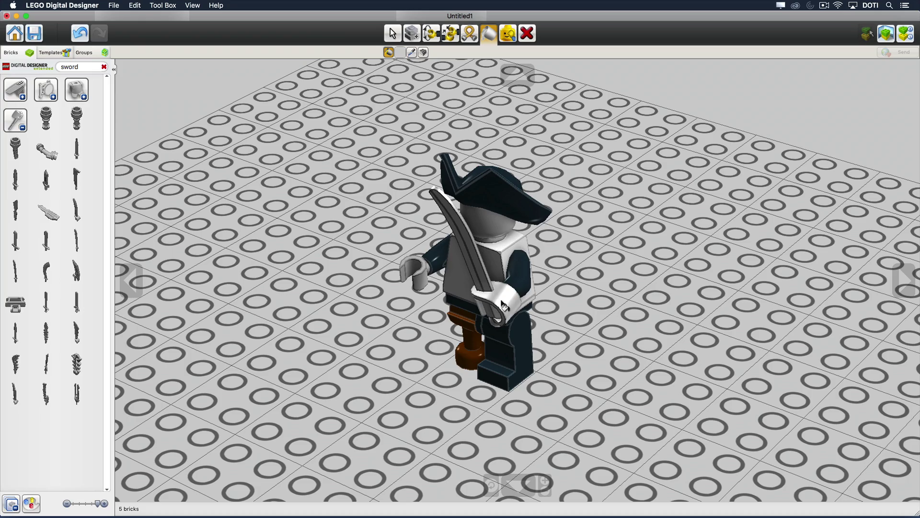
Step: Decorate the minifigure's head with a skull face and its torso with a gold-patterned vest print
mouse_move(569, 364)
right_down()
mouse_move(582, 378)
mouse_move(720, 355)
mouse_move(587, 374)
mouse_move(589, 333)
mouse_move(690, 339)
mouse_move(577, 359)
mouse_move(610, 359)
mouse_move(590, 369)
mouse_move(562, 365)
right_up()
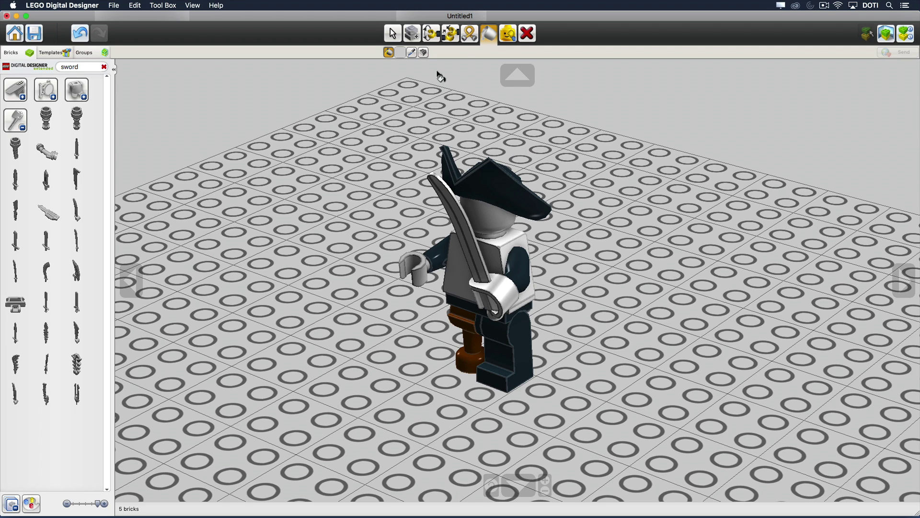
click(422, 52)
click(492, 218)
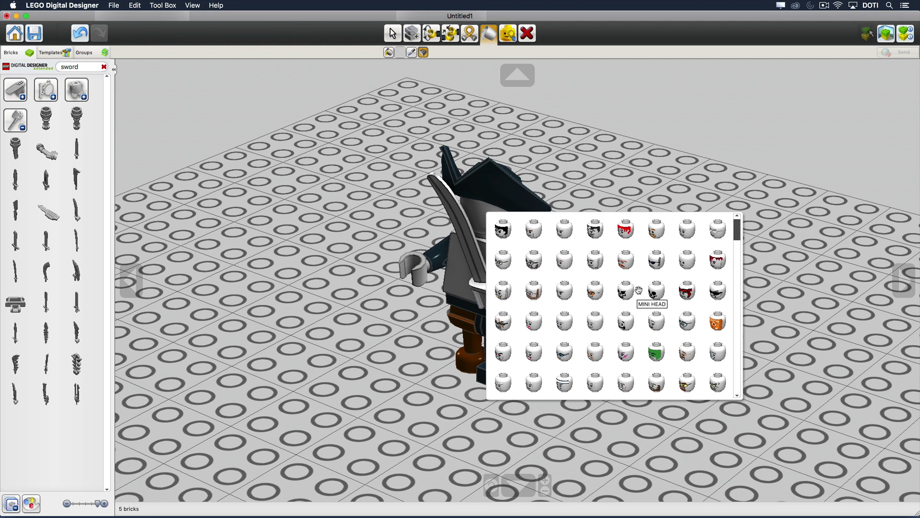
click(655, 291)
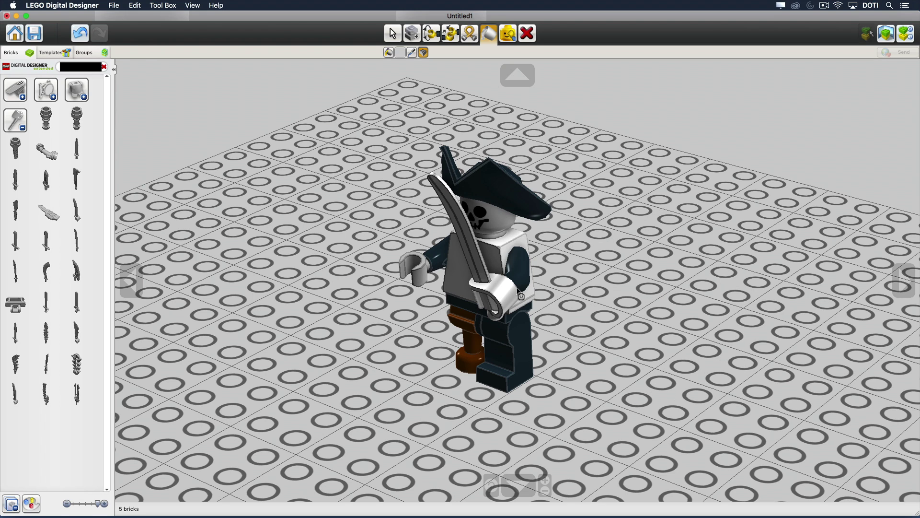
click(494, 261)
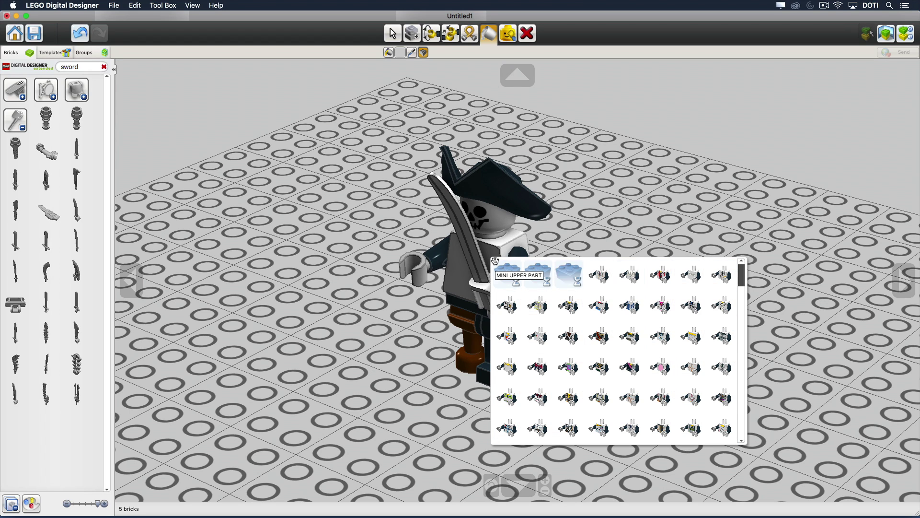
click(660, 428)
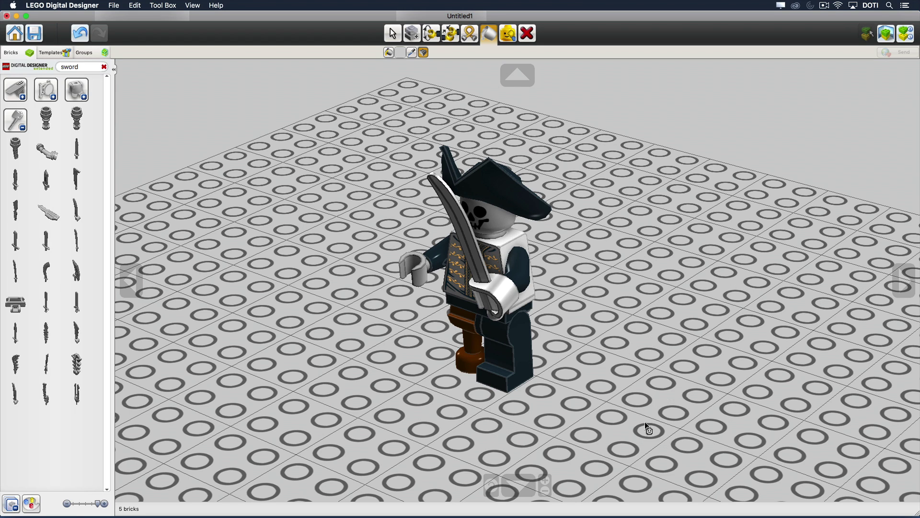
Step: Decorate the minifigure's hip and left leg with the crimson sash print with gold trim
click(508, 340)
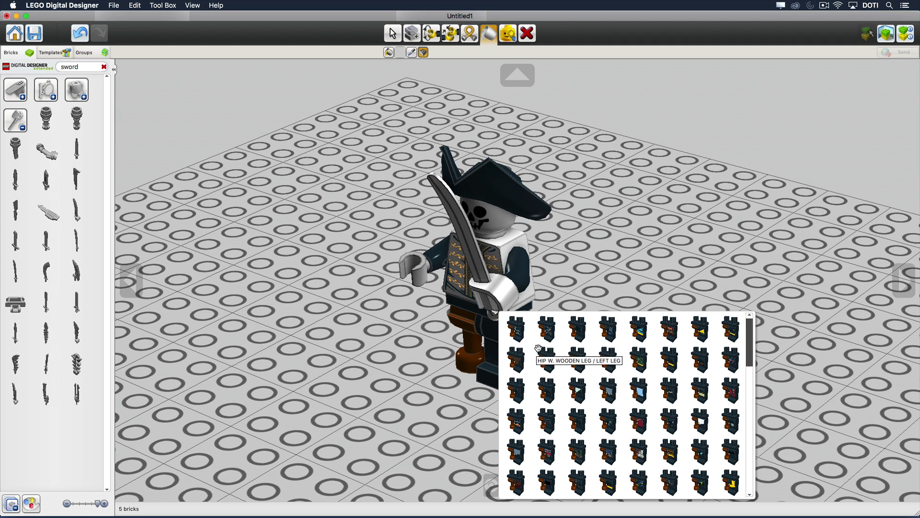
click(641, 422)
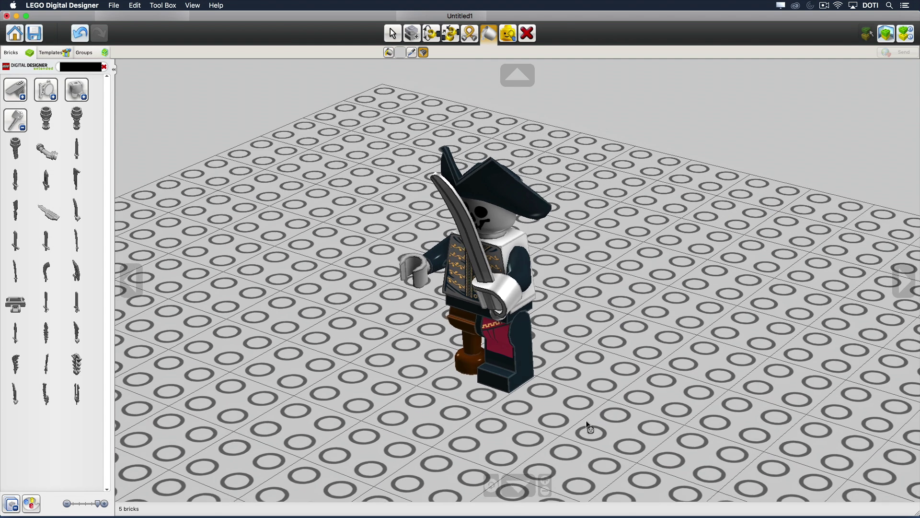
right_drag(587, 426, 710, 422)
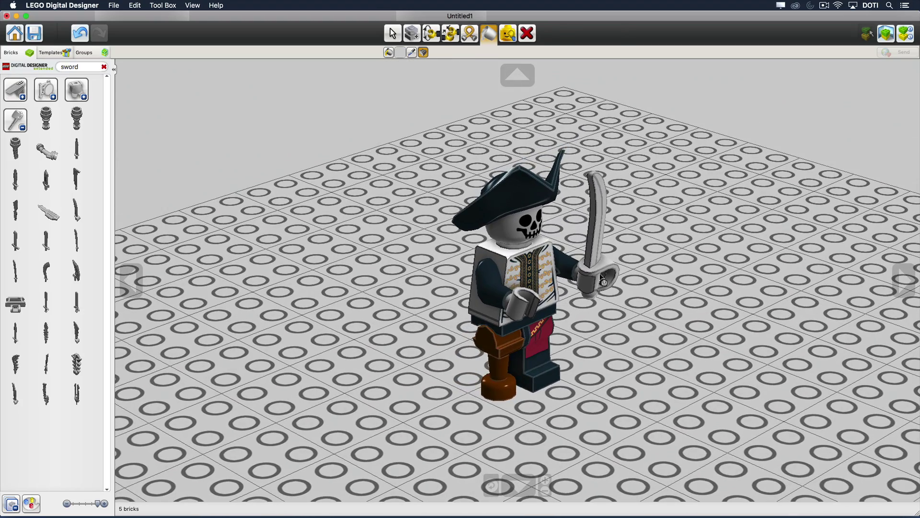
Step: Swing the minifigure's peg leg forward to about -95.95 degrees with the Hinge tool
click(432, 34)
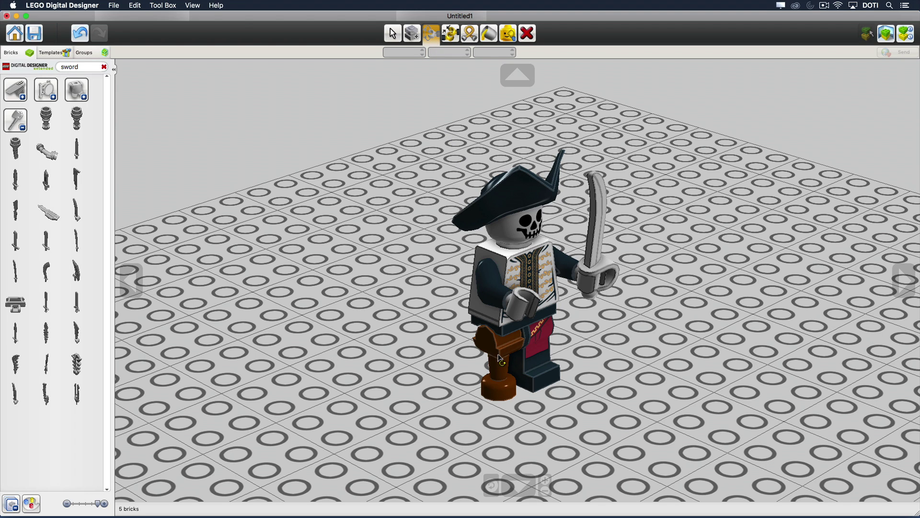
click(500, 360)
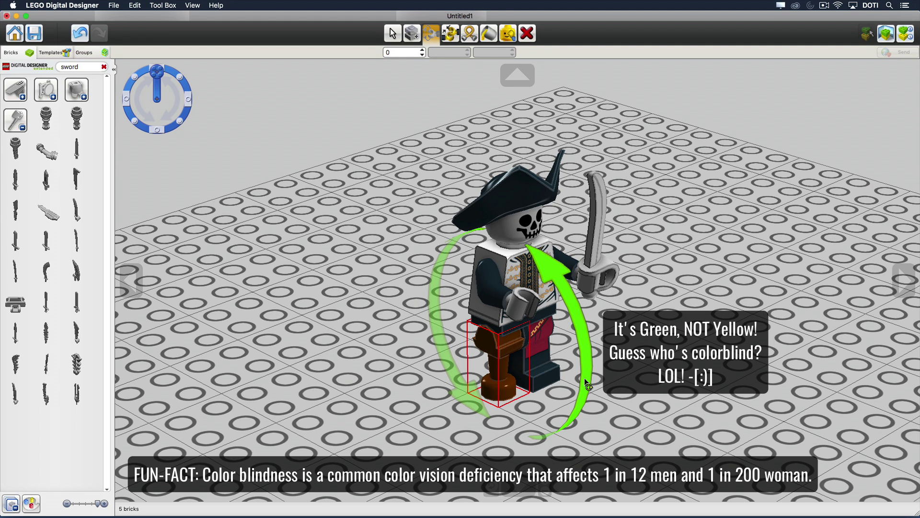
drag(585, 378, 544, 211)
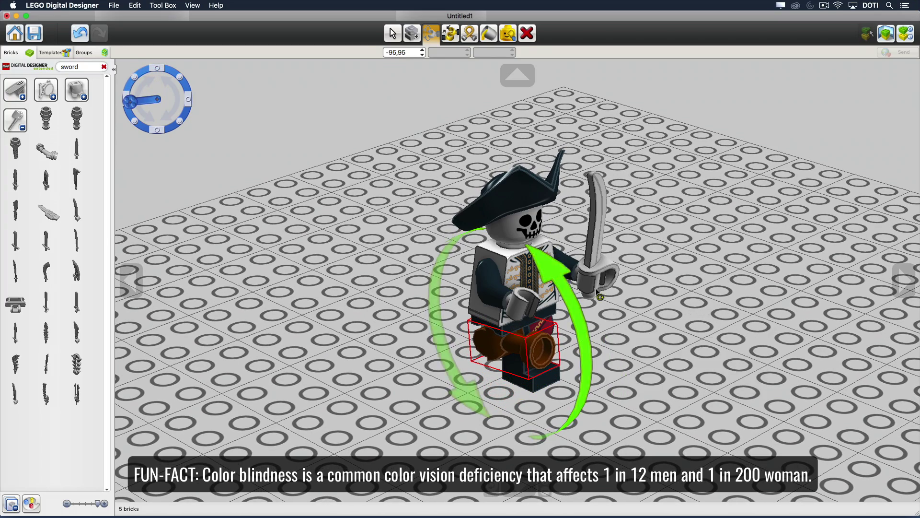
right_drag(694, 417, 540, 421)
Step: Pose the minifigure's sword hand and both arms with the Hinge tool, bringing the sword arm to about -162.64 degrees
click(487, 297)
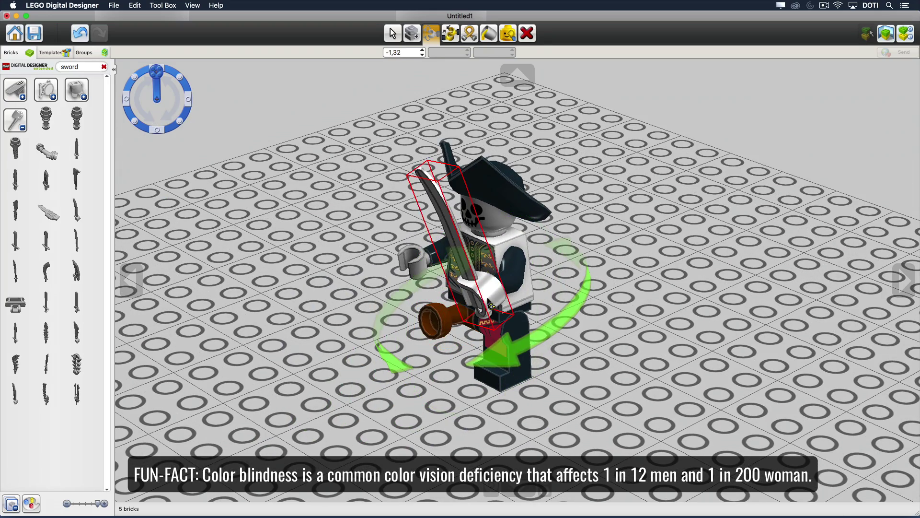
drag(386, 375, 511, 350)
right_drag(510, 350, 538, 245)
drag(538, 244, 583, 307)
right_drag(582, 306, 446, 287)
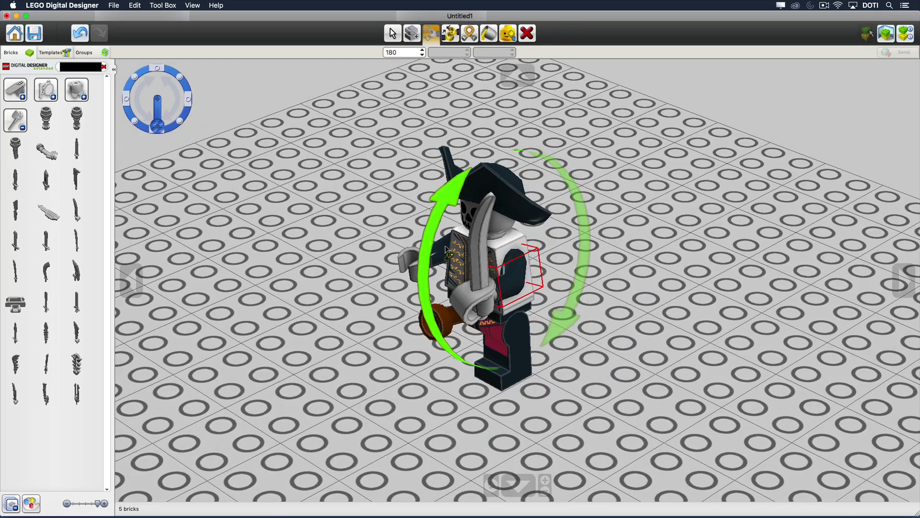
drag(446, 287, 435, 278)
right_drag(380, 345, 615, 325)
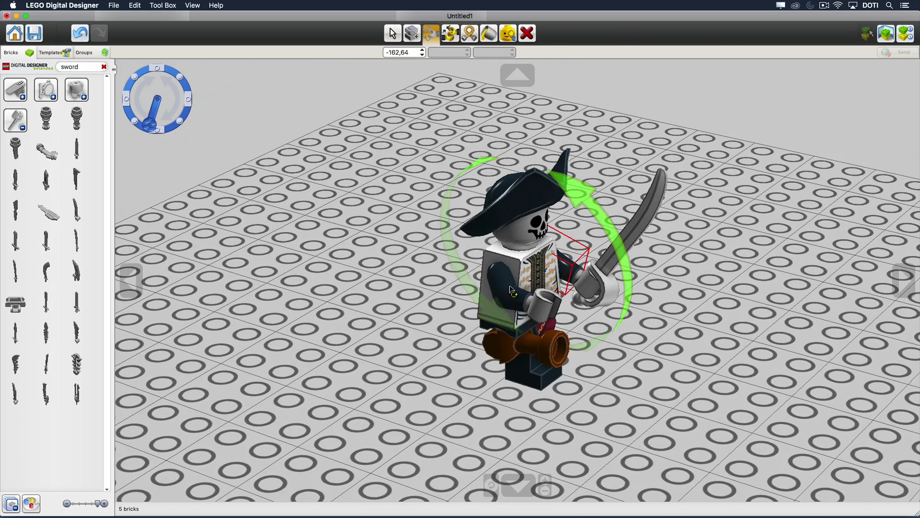
click(499, 296)
drag(599, 270, 479, 444)
Step: Turn the minifigure's hat and head sideways on their hinges
click(531, 228)
right_drag(616, 266, 506, 246)
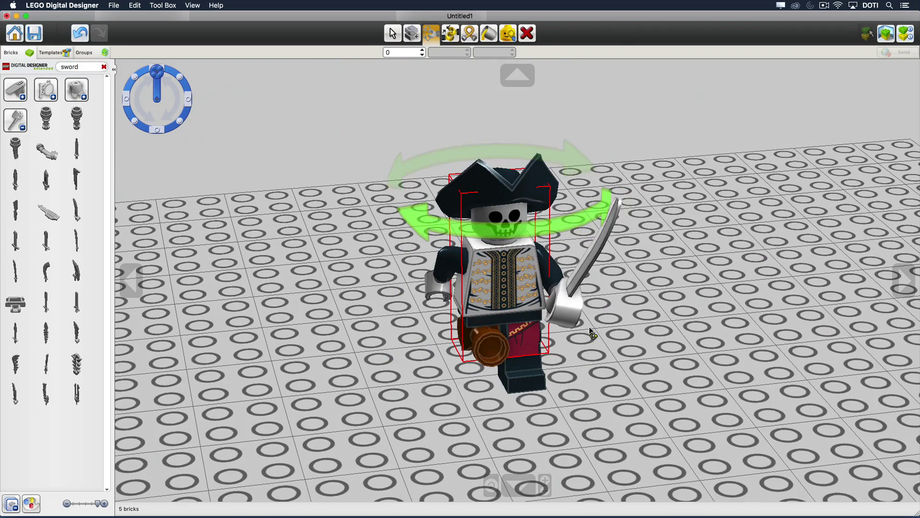
right_drag(658, 294, 606, 354)
click(496, 191)
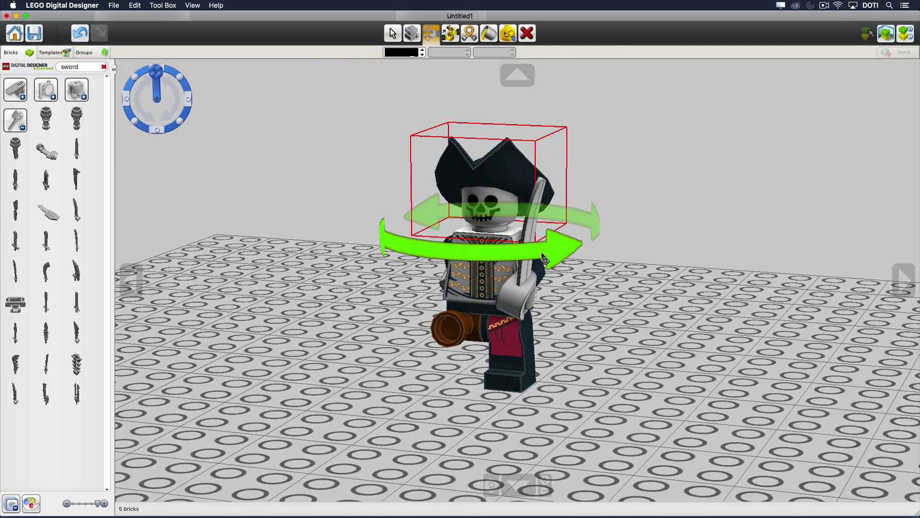
drag(541, 252, 491, 252)
click(495, 178)
drag(499, 193, 551, 196)
Step: Adjust the hinge between the peg leg and the body, and return to the Selection tool
click(460, 320)
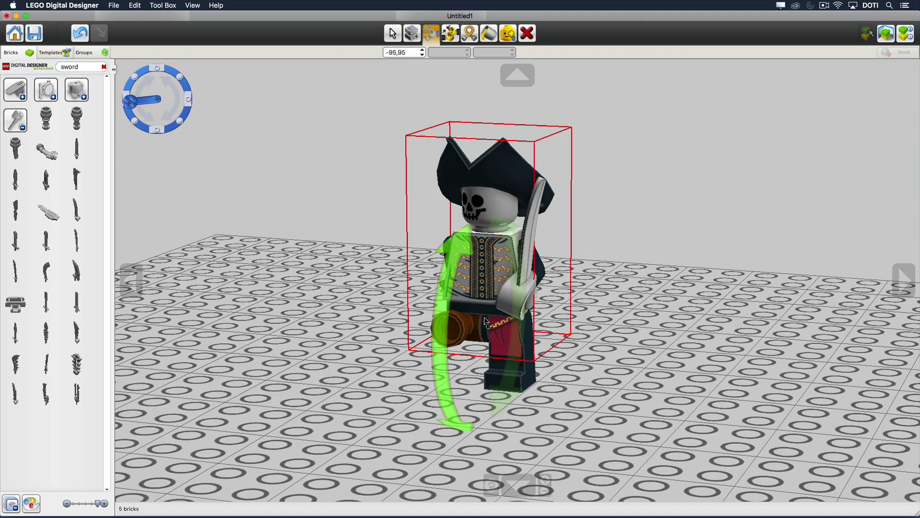
drag(442, 311, 500, 295)
click(647, 383)
right_drag(647, 382, 661, 419)
click(390, 30)
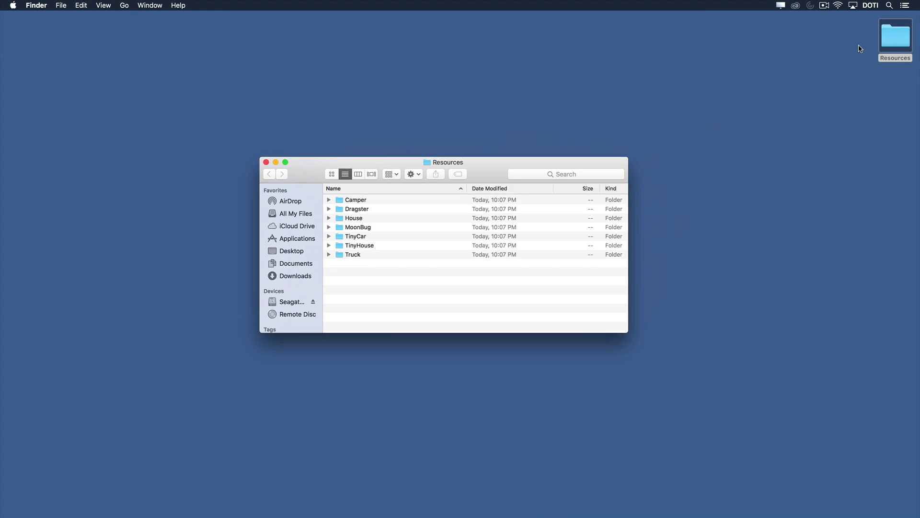
Step: Open Dragster (QuickStart).lxf from the Dragster folder in Resources to view its loose bricks, and minimise its window
click(328, 209)
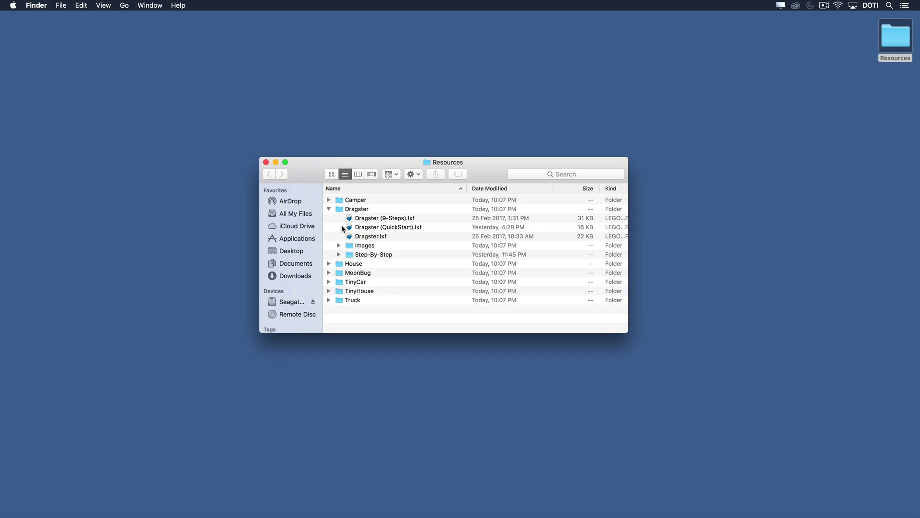
double_click(400, 229)
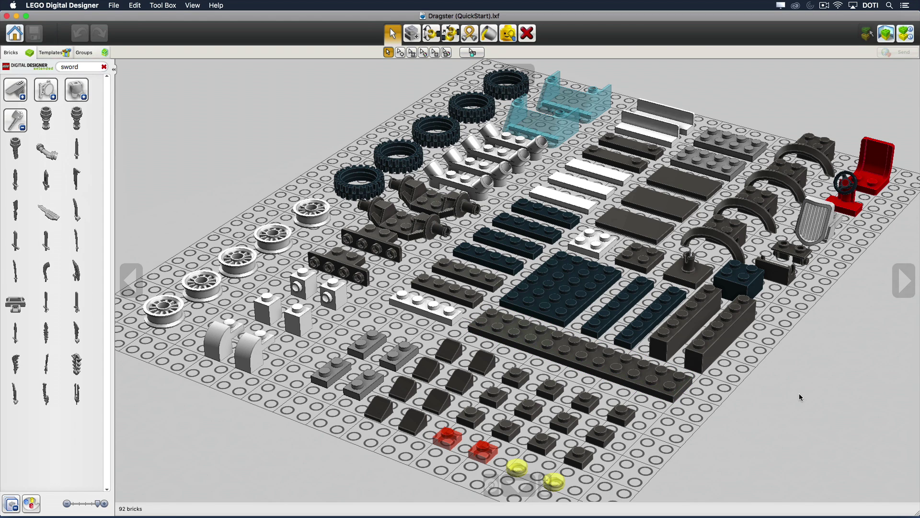
click(16, 16)
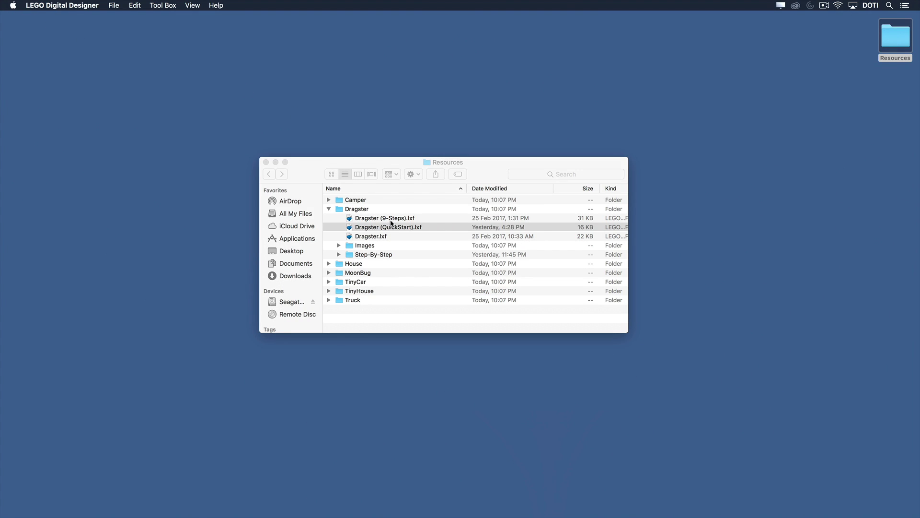
Step: Open Dragster (9-Steps).lxf to view the dragster's build stages, and minimise its window
click(392, 218)
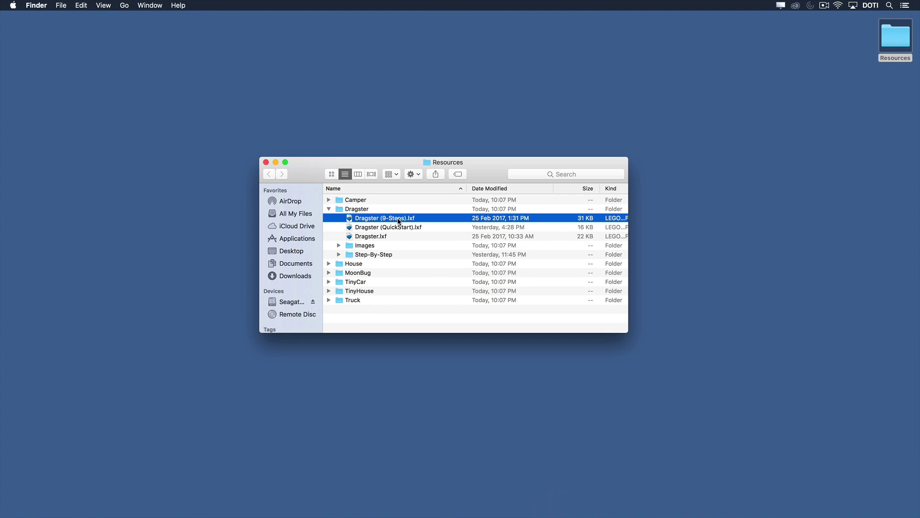
double_click(398, 220)
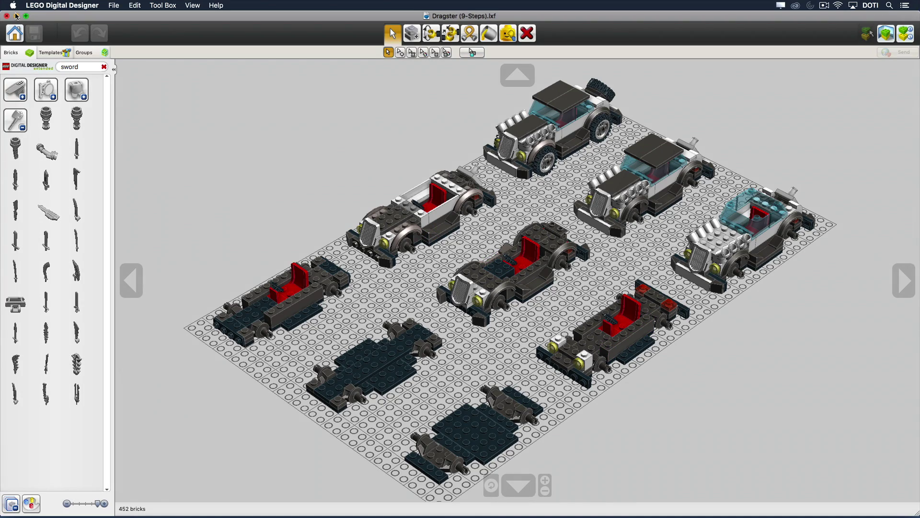
click(16, 16)
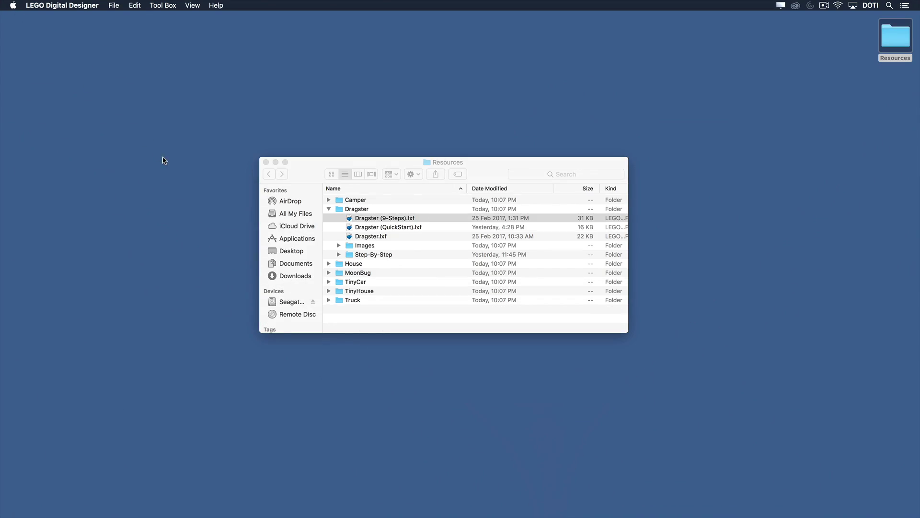
Step: Open Dragster.html from the Step-By-Step folder in the browser and view the last page of its building instructions
click(338, 257)
click(339, 258)
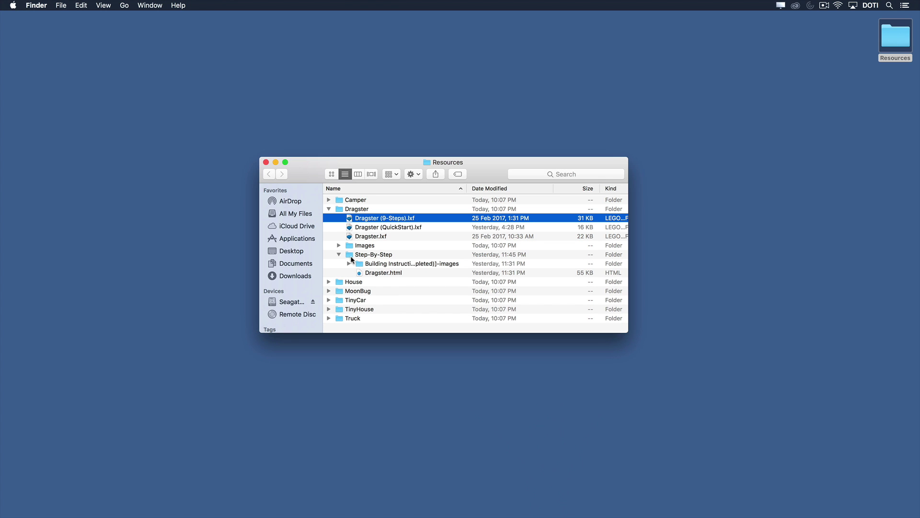
double_click(380, 273)
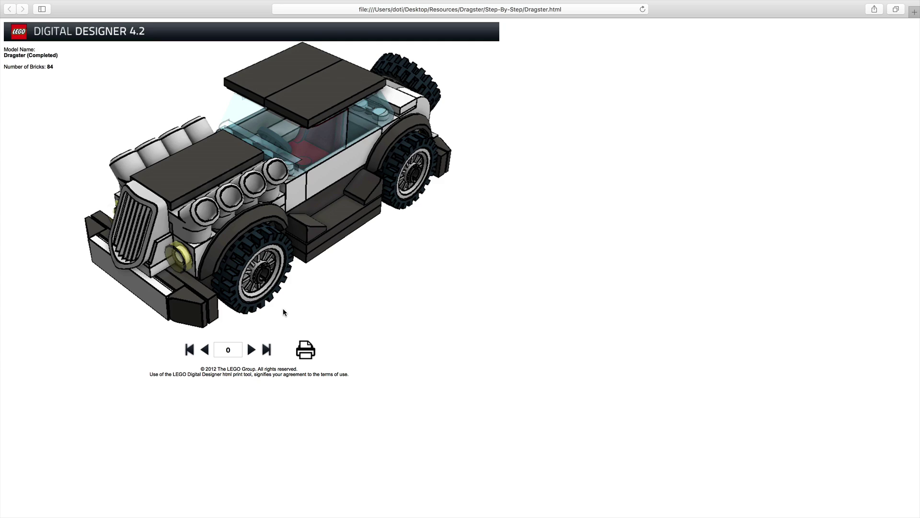
click(267, 349)
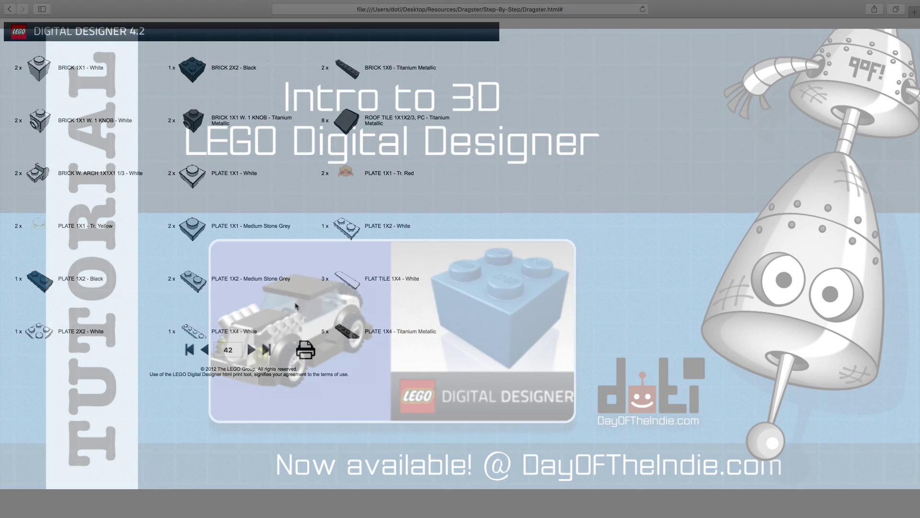